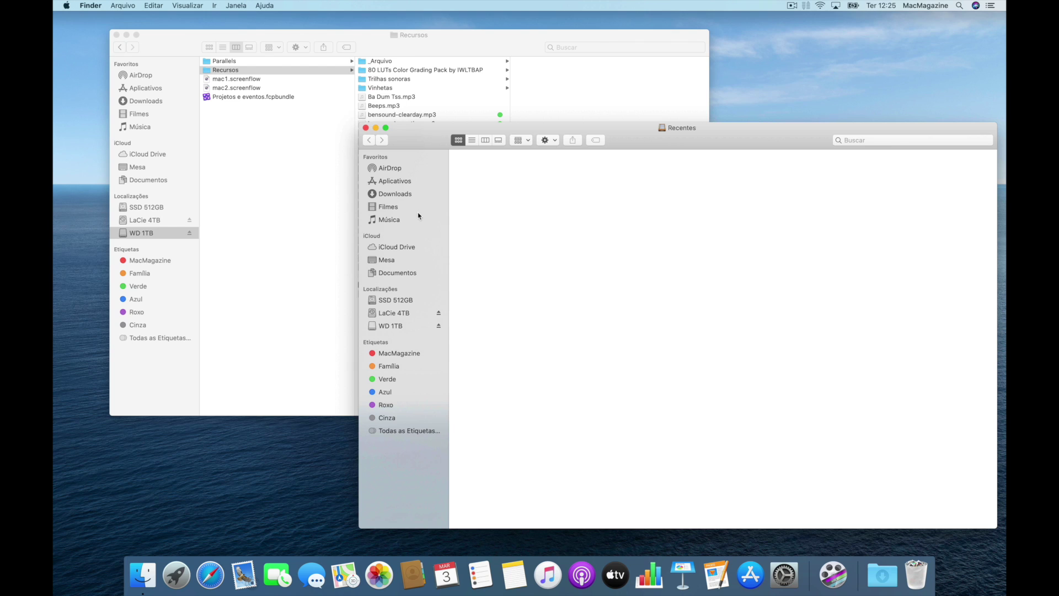
# Open the iCloud Documentos folder in column view and bring the Recursos window to the front.
pyautogui.click(415, 270)
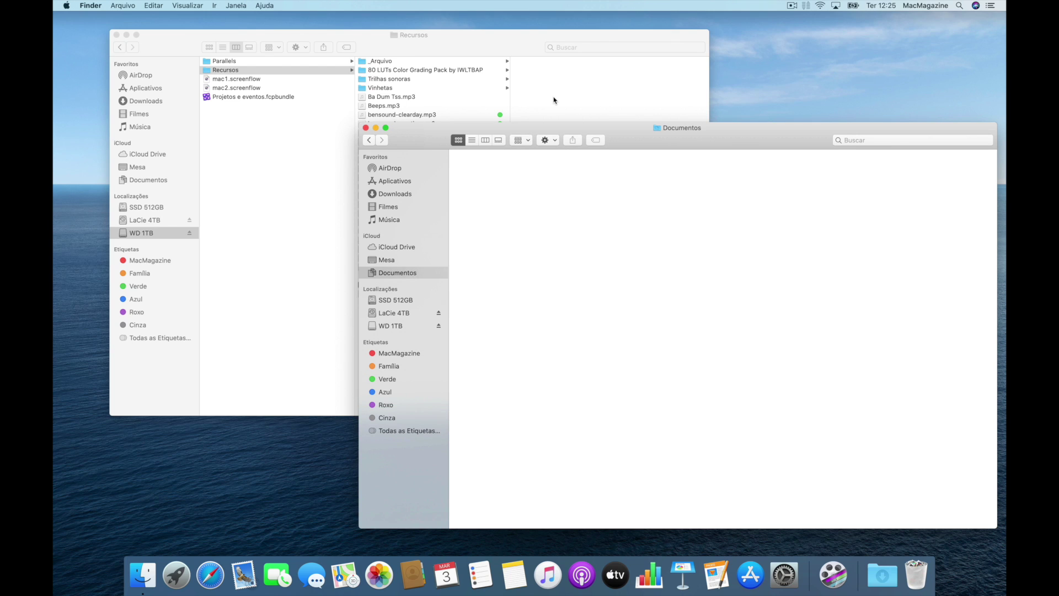
pyautogui.click(486, 142)
pyautogui.click(565, 88)
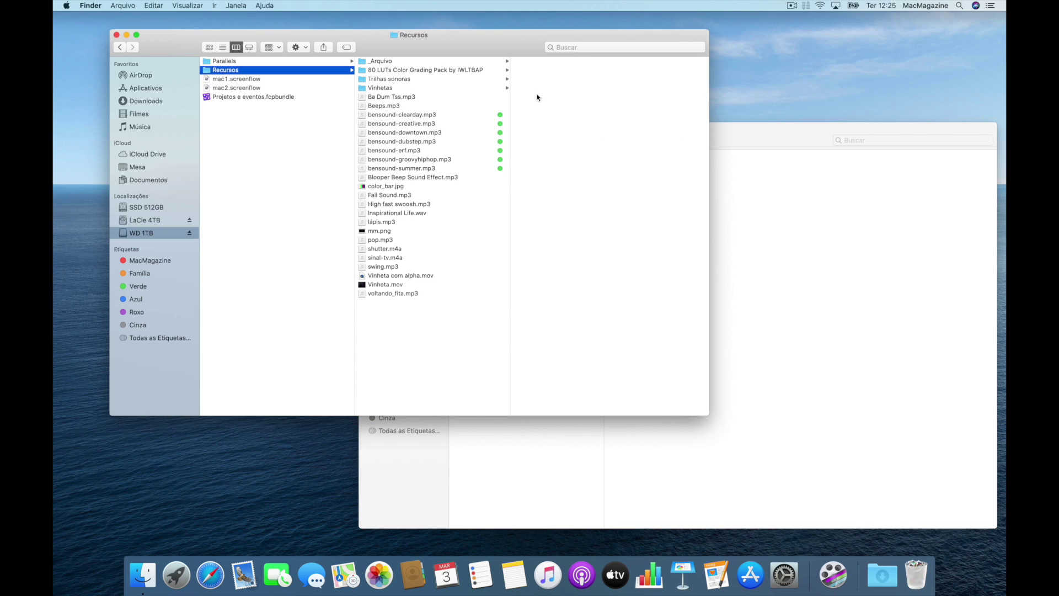
# Select bensound-clearday.mp3 through bensound-summer.mp3 in Recursos and copy them into the Documentos folder.
pyautogui.click(448, 115)
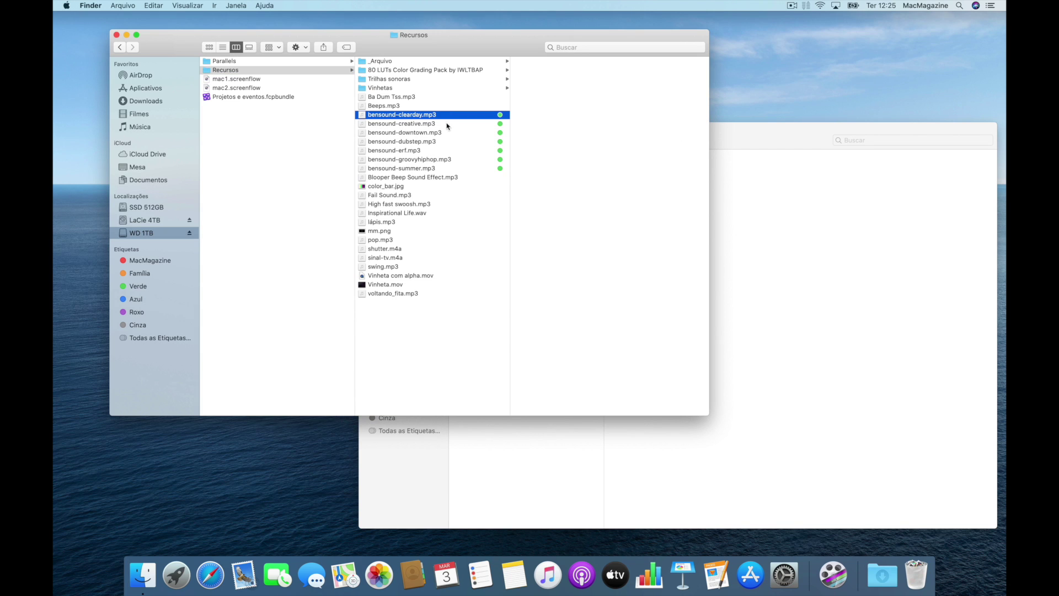
pyautogui.keyDown('shift'); pyautogui.click(447, 170); pyautogui.keyUp('shift')
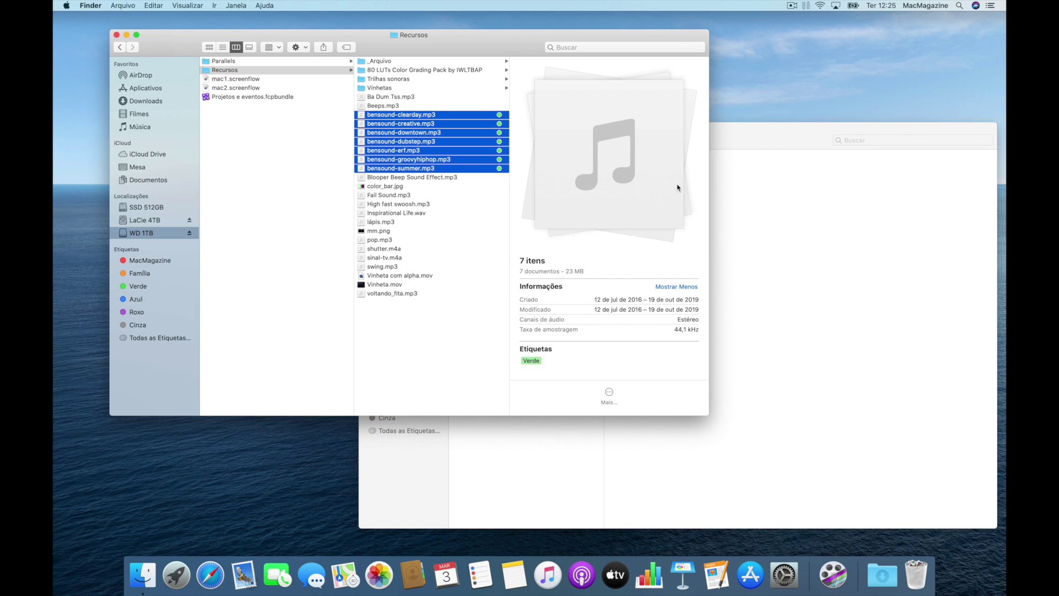
pyautogui.click(758, 216)
pyautogui.moveTo(428, 116); pyautogui.dragTo(515, 194)
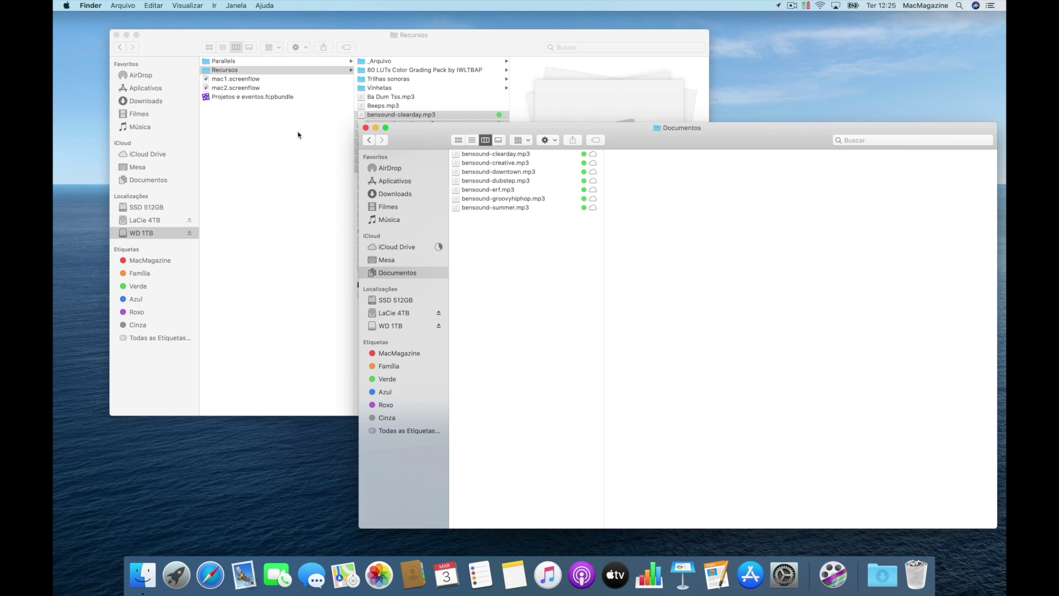
# Delete all the copied bensound files from the Documentos folder.
pyautogui.click(549, 189)
pyautogui.press('super+a')
pyautogui.press('super+BackSpace')
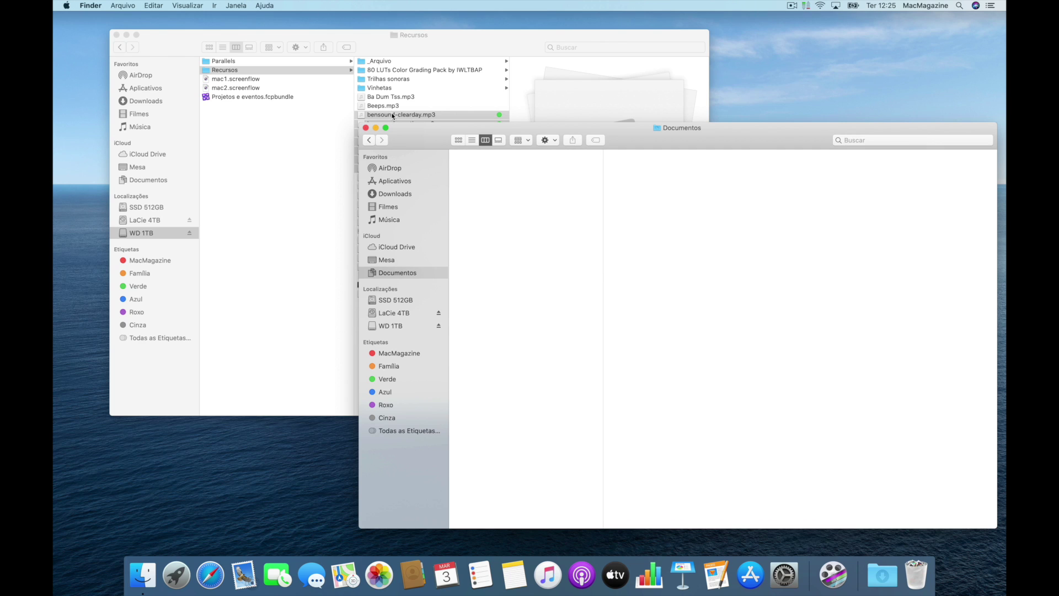
# Move the seven selected bensound files from Recursos into Documentos instead of copying them, and undo the move.
pyautogui.moveTo(393, 116); pyautogui.dragTo(521, 198)
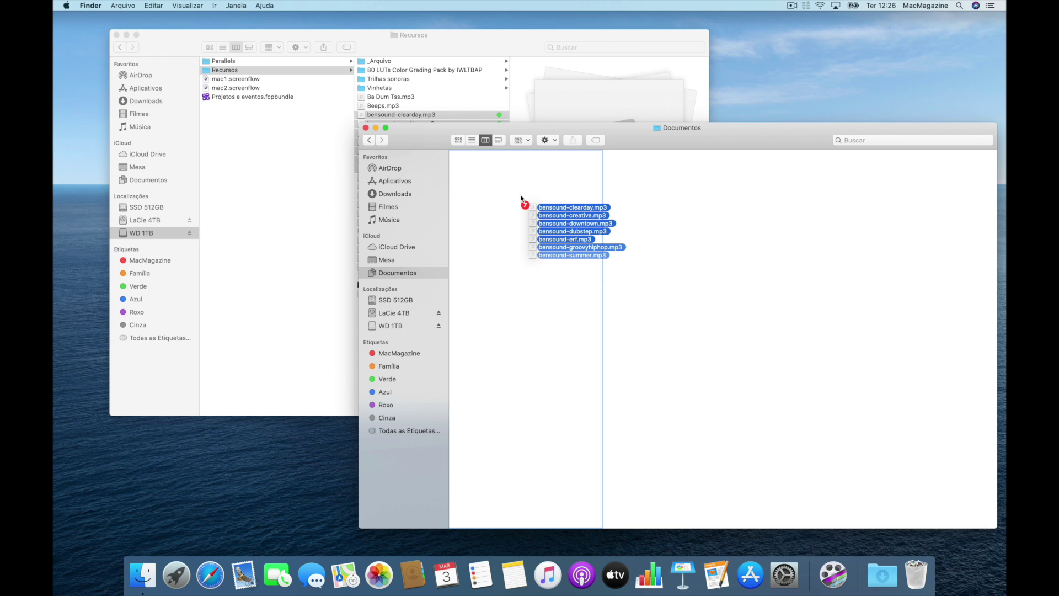
pyautogui.moveTo(521, 197); pyautogui.dragTo(521, 198)
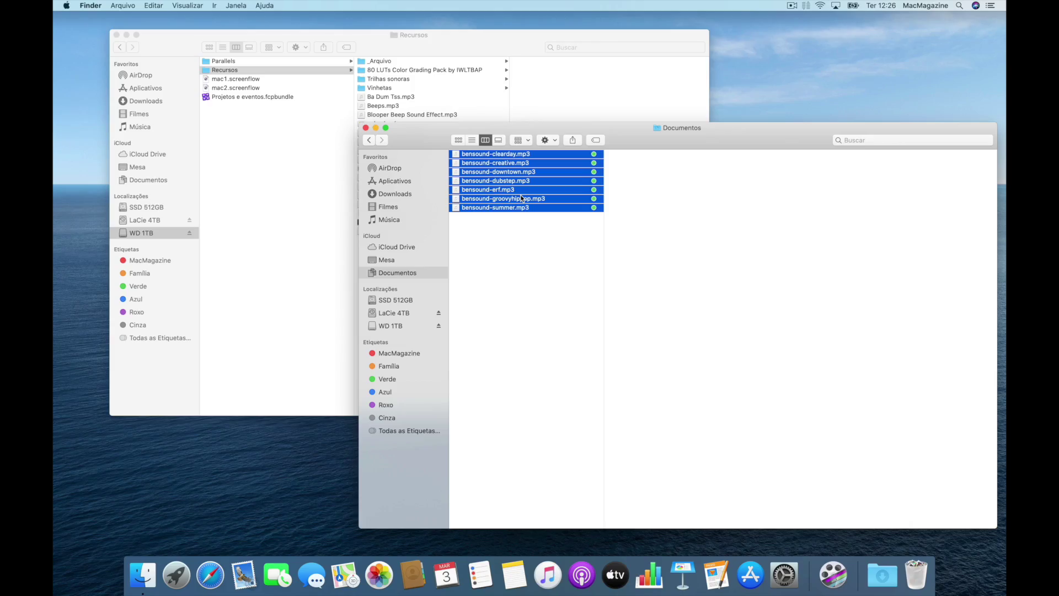
pyautogui.press('super+z')
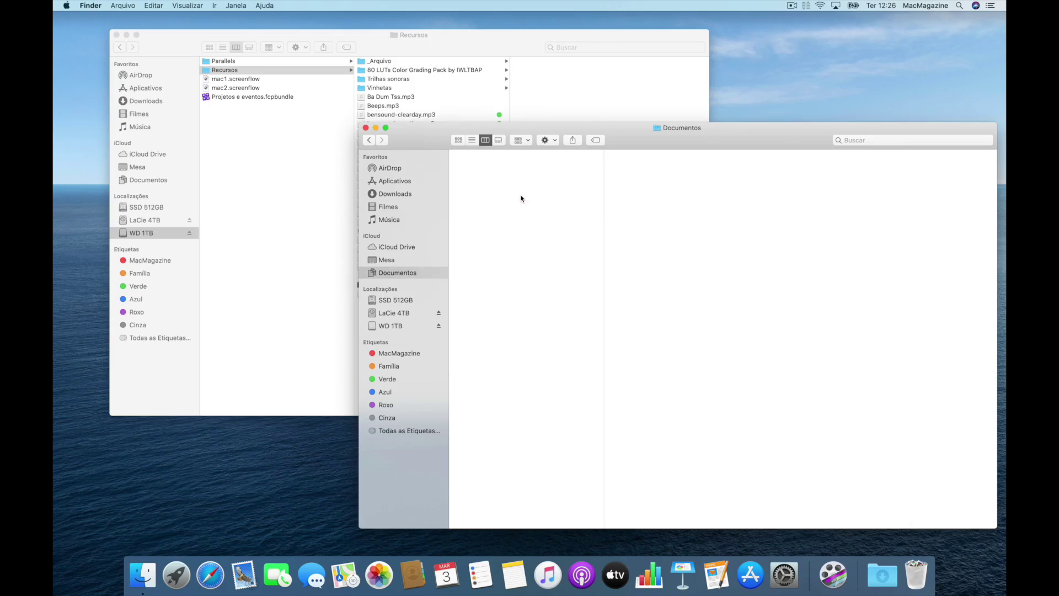
# Copy the seven bensound files selected in Recursos to the clipboard and move them into Documentos with Mover 7 Itens Aqui.
pyautogui.click(526, 106)
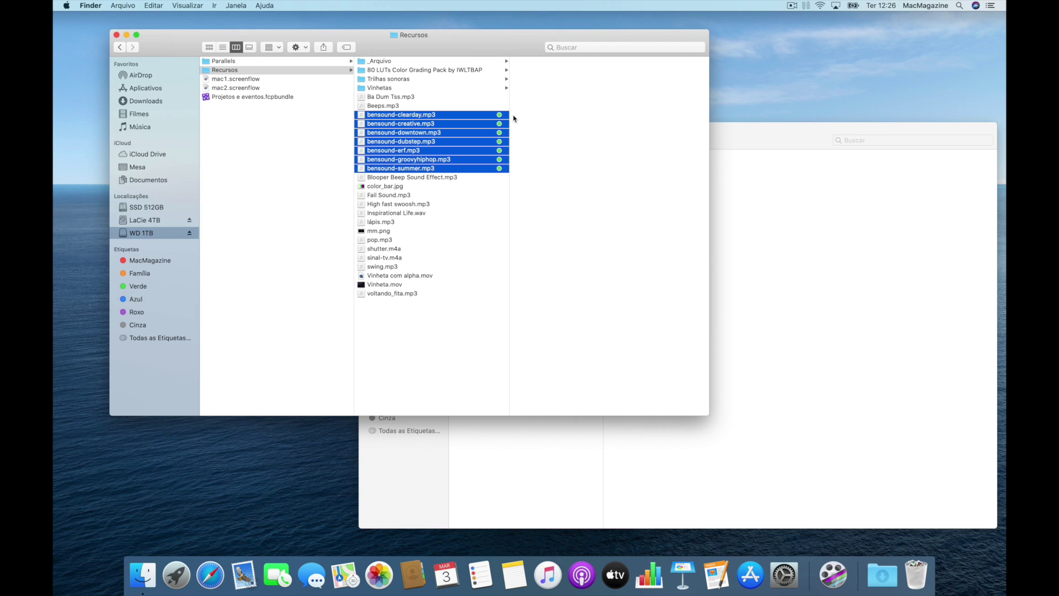
pyautogui.click(155, 6)
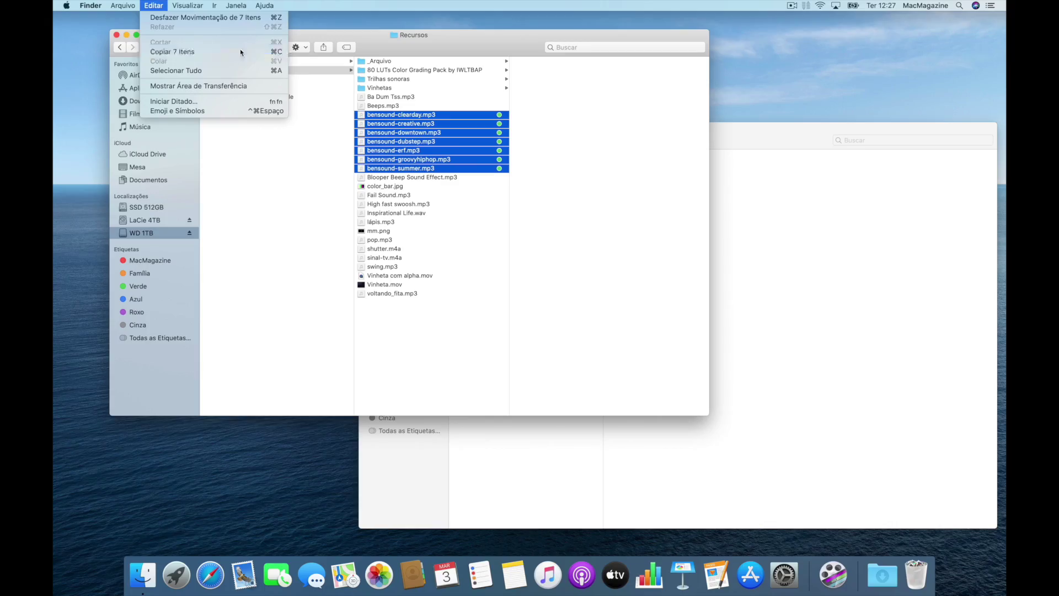
pyautogui.click(241, 52)
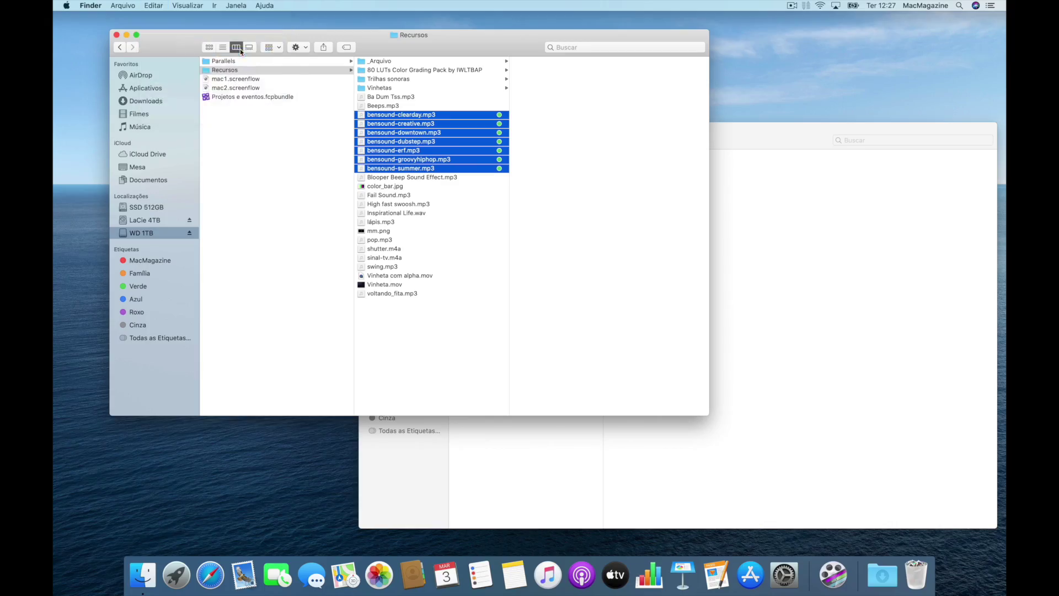
pyautogui.click(764, 238)
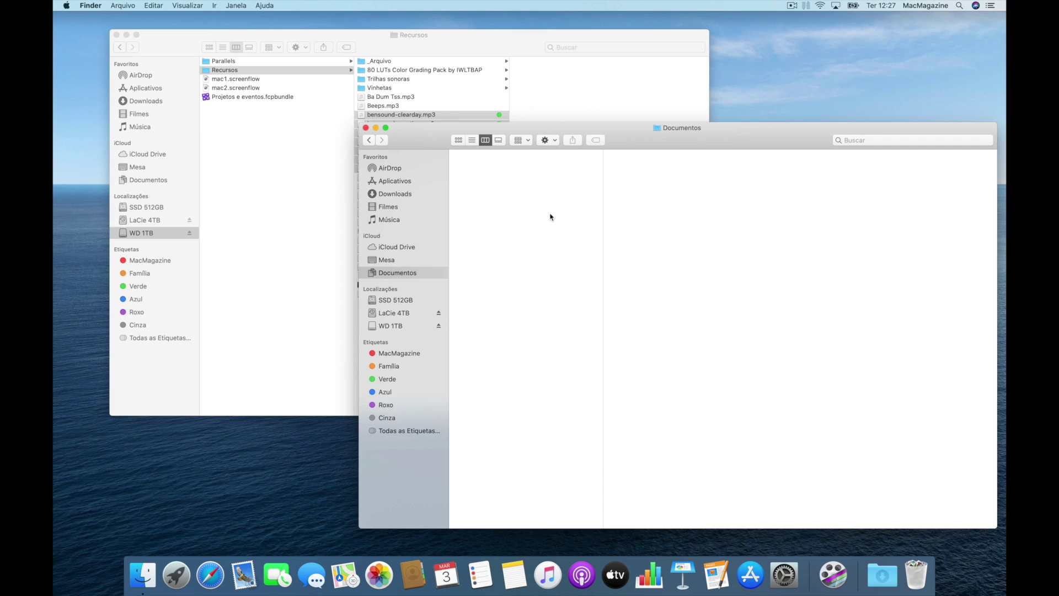
pyautogui.click(153, 6)
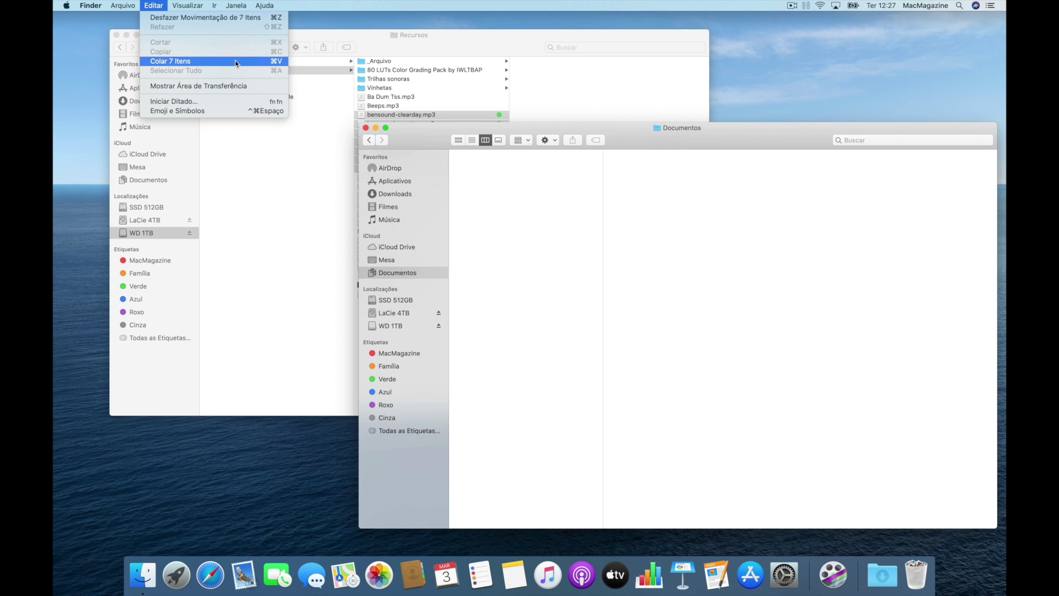
pyautogui.press('alt')
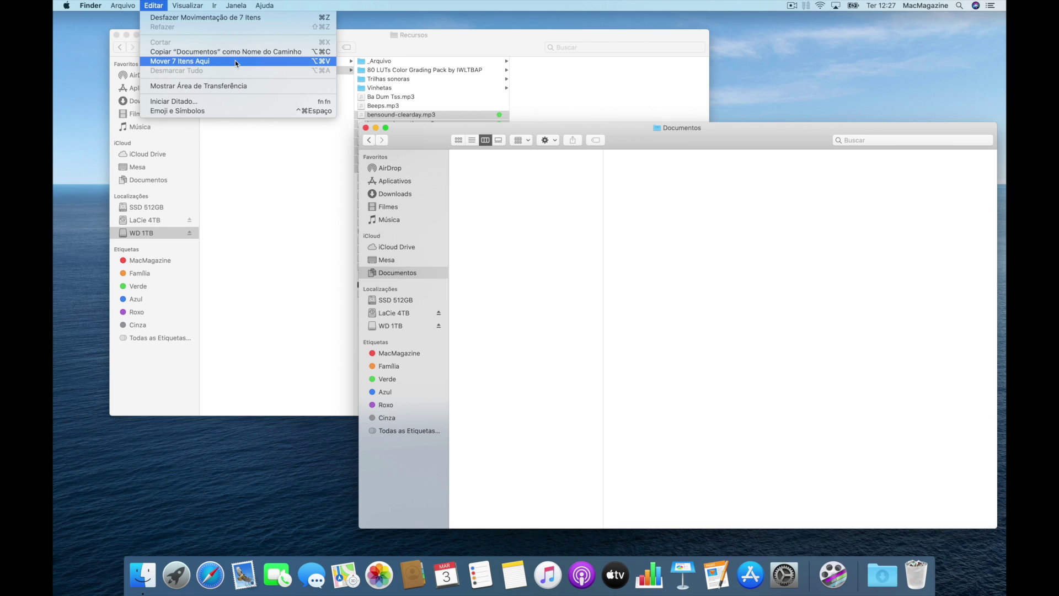
pyautogui.click(235, 61)
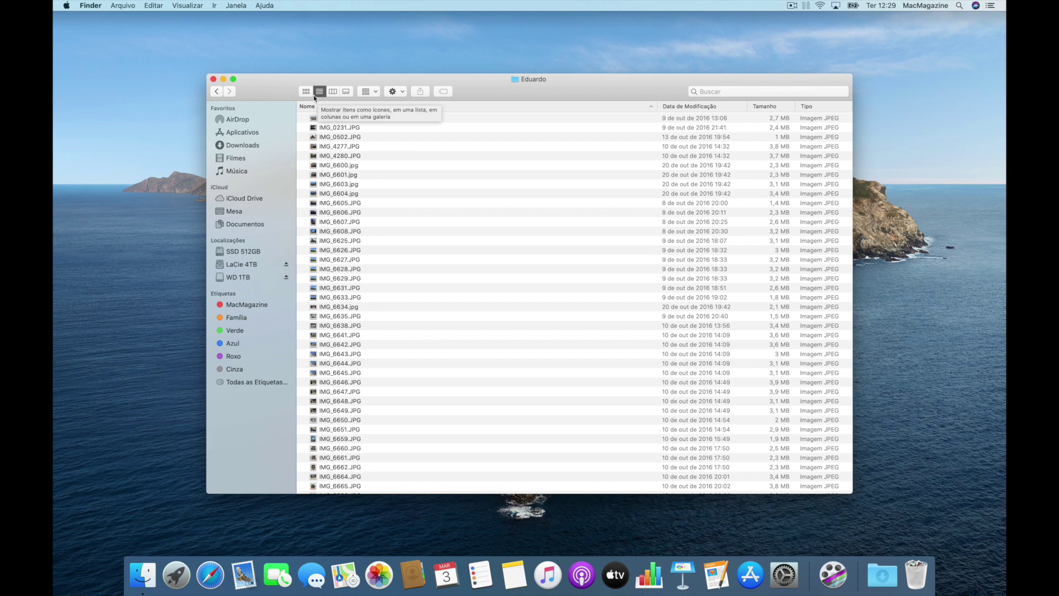
# Show the photo folder as icons and as a gallery, and browse the photos from IMG_0231.JPG to IMG_6605.JPG.
pyautogui.click(306, 91)
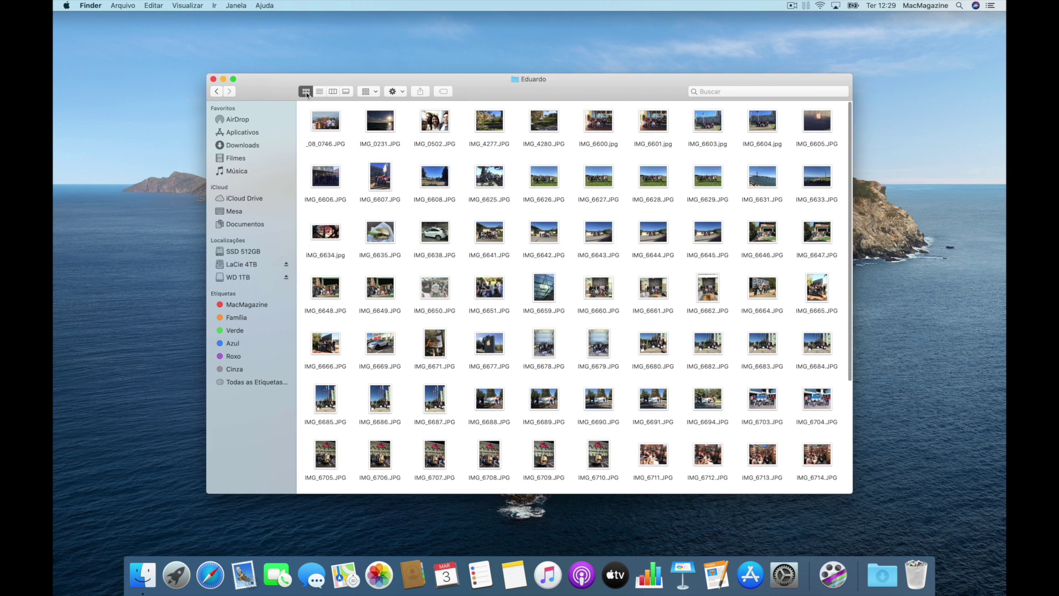
pyautogui.click(346, 91)
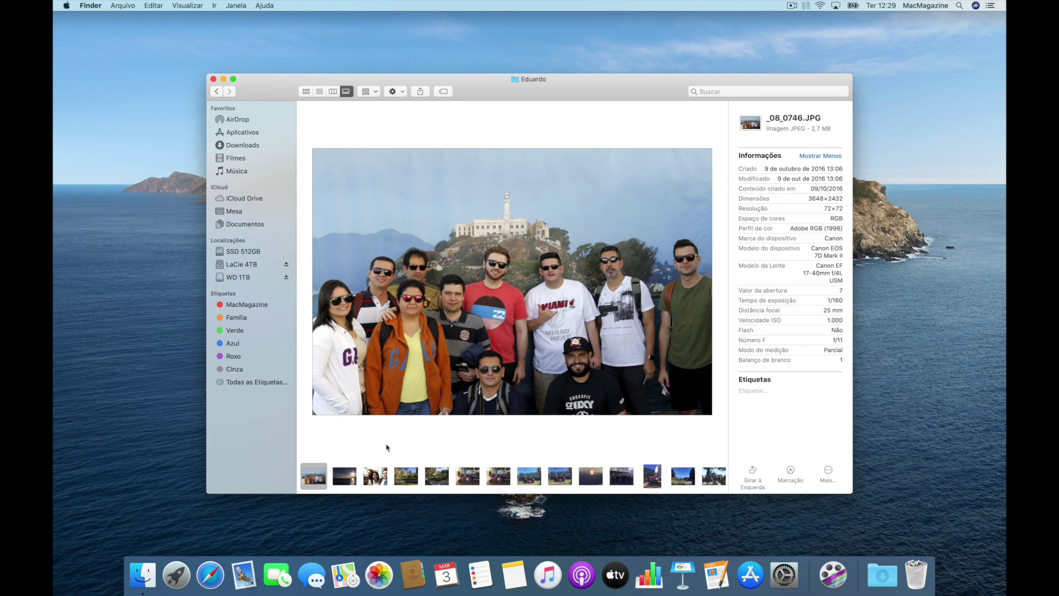
pyautogui.click(346, 477)
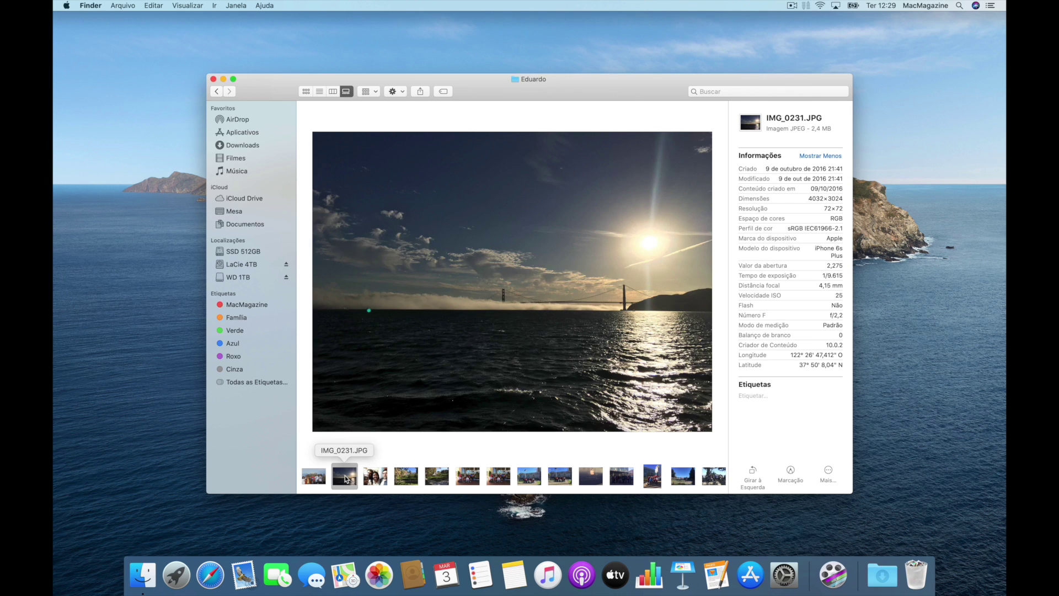
pyautogui.press('Right')
pyautogui.press('Right')
pyautogui.press('Right')
pyautogui.press('Right')
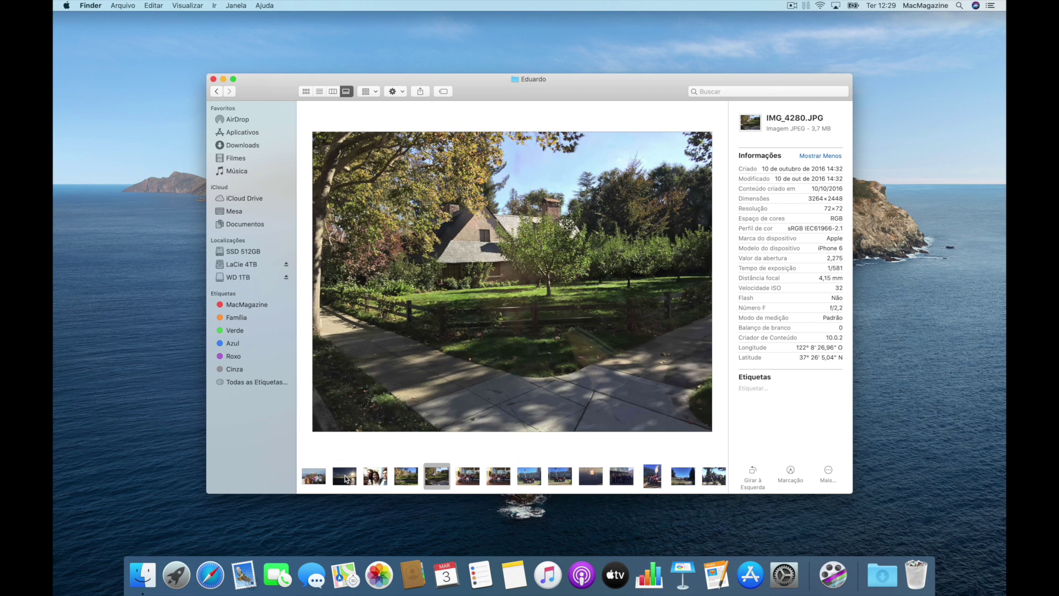
pyautogui.press('Right')
pyautogui.press('Right')
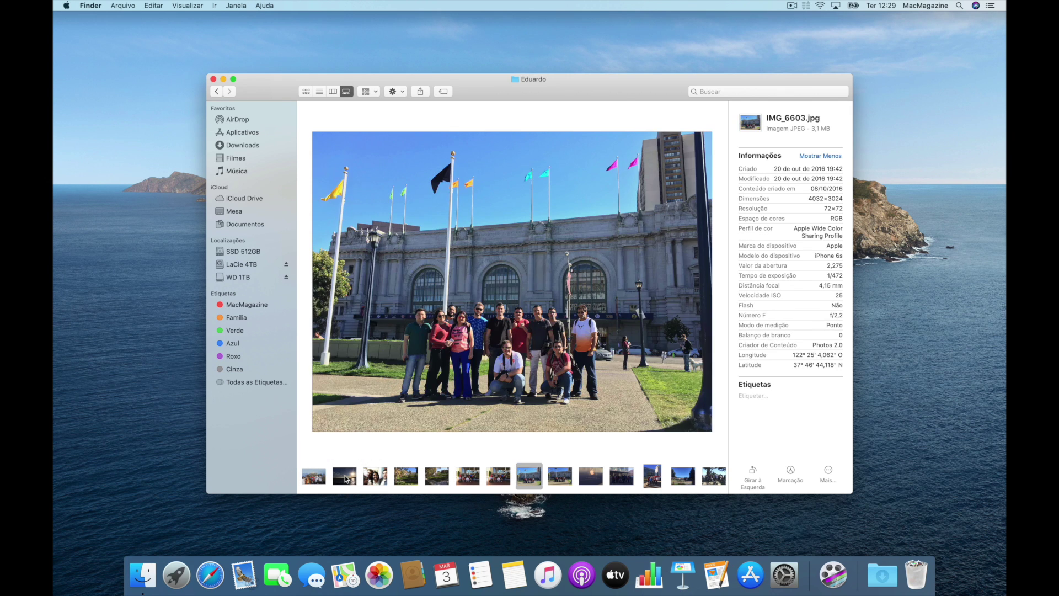
pyautogui.press('Right')
pyautogui.press('Right')
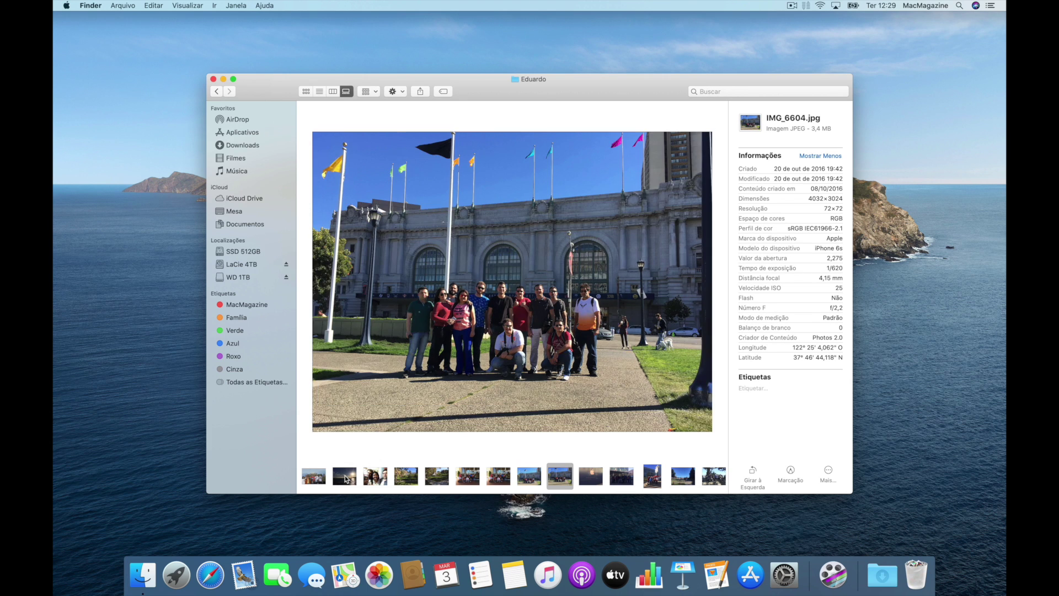
# Switch the photo folder to icon view and set the icon size to 236×236 in its view options.
pyautogui.click(306, 92)
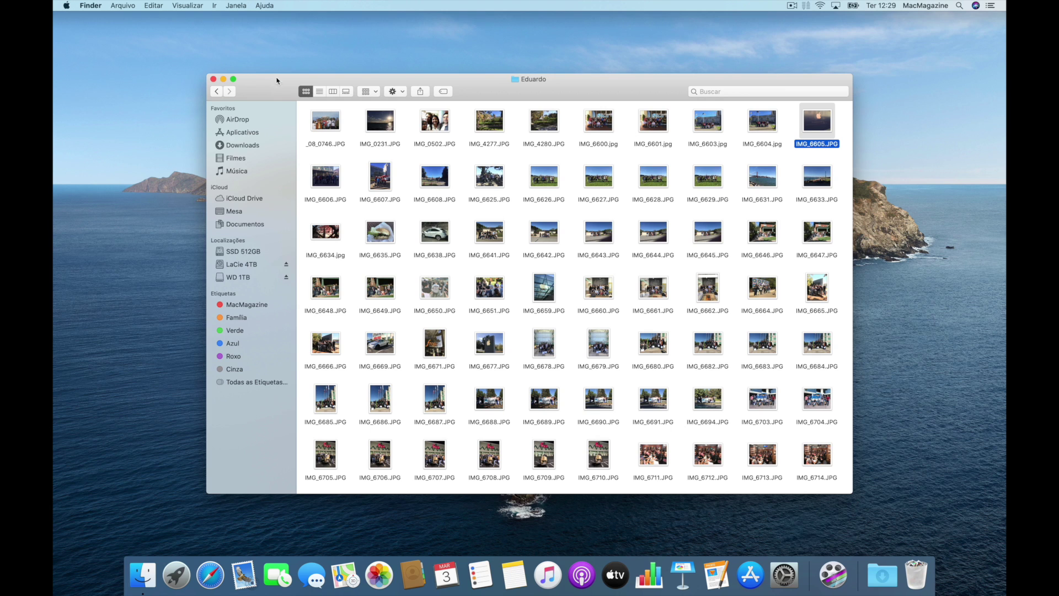
pyautogui.click(186, 7)
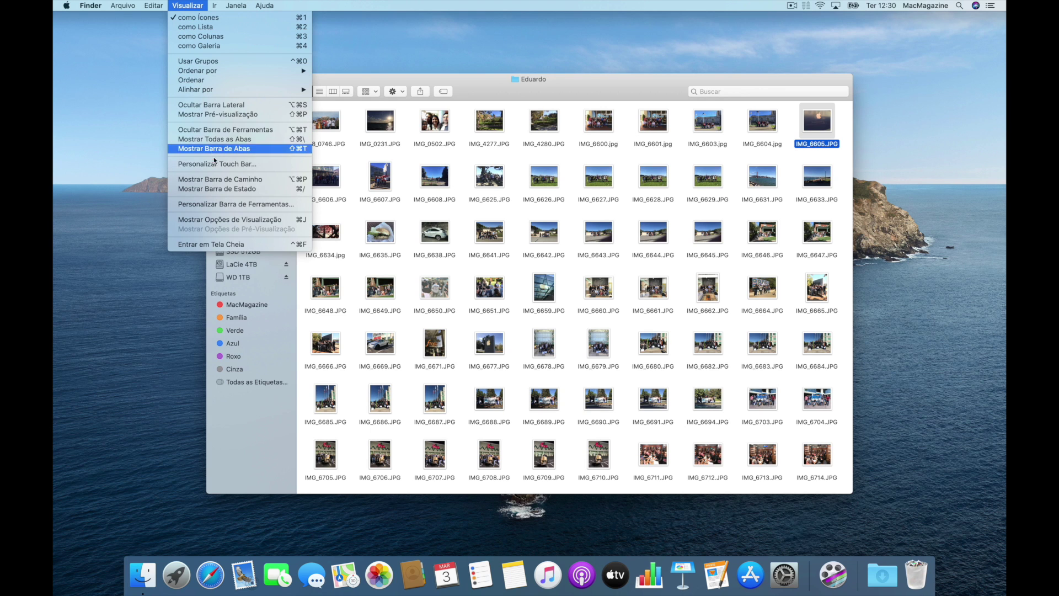
pyautogui.click(226, 220)
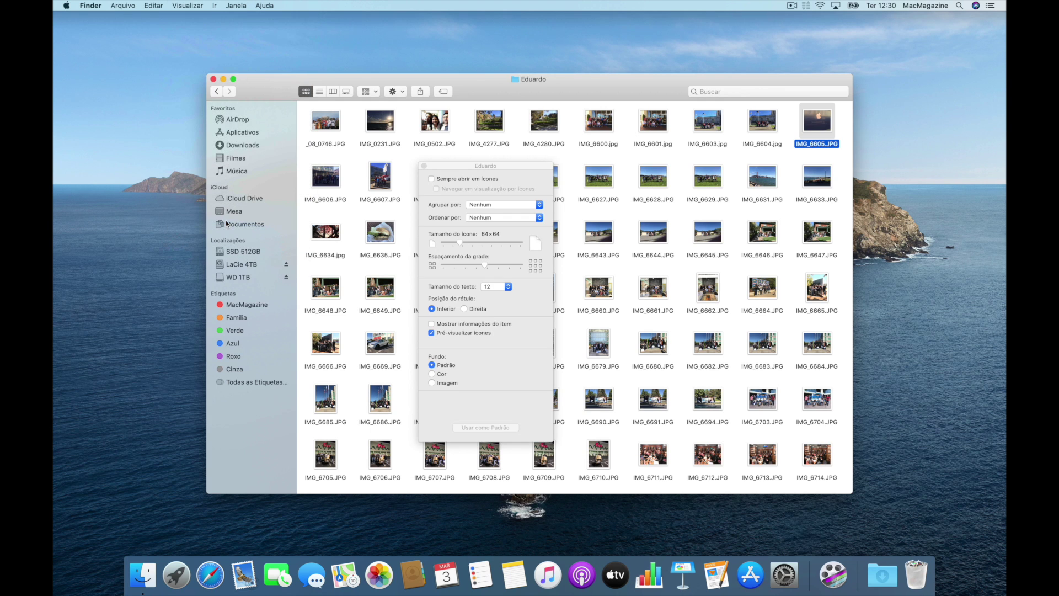
pyautogui.moveTo(458, 169); pyautogui.dragTo(148, 44)
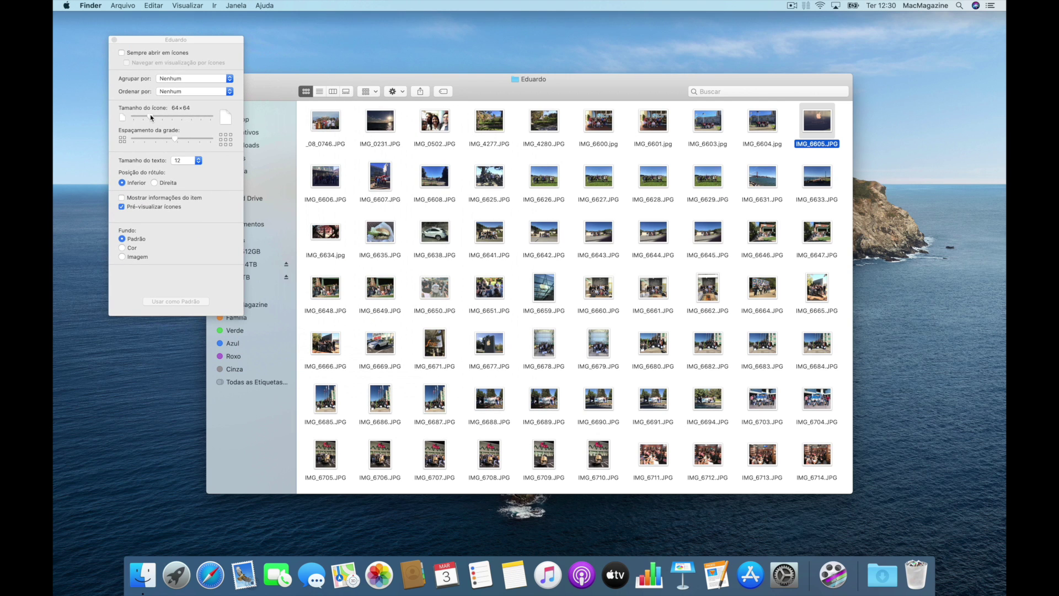
pyautogui.moveTo(150, 117); pyautogui.dragTo(216, 117)
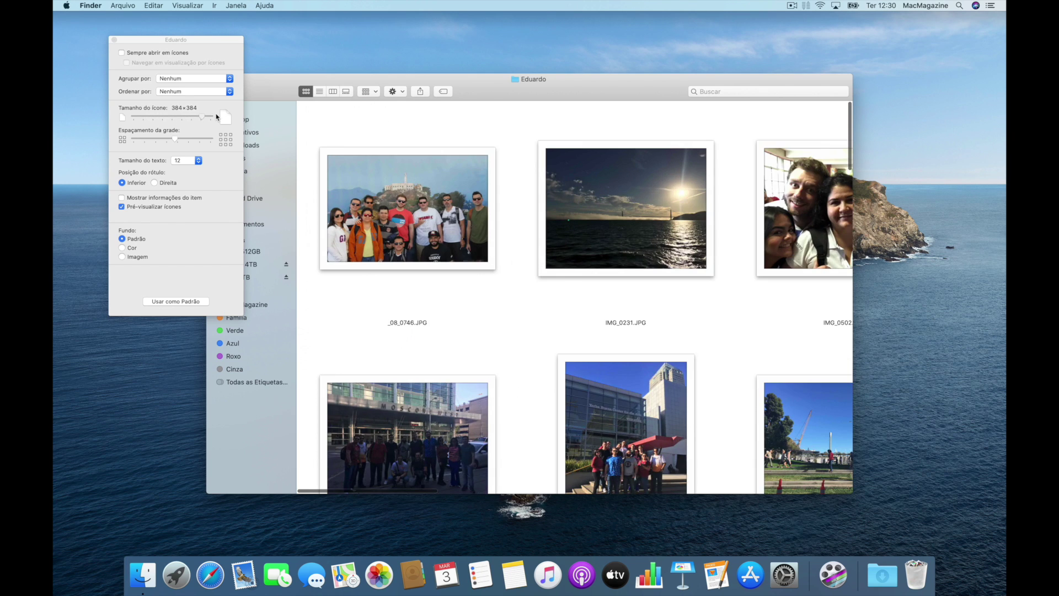
pyautogui.moveTo(208, 116); pyautogui.dragTo(187, 117)
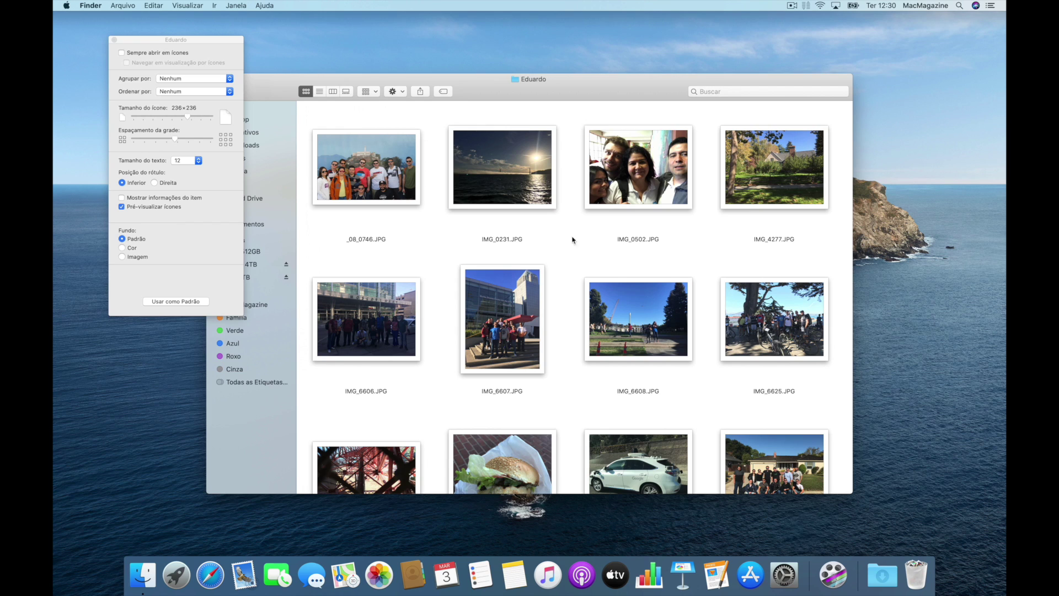
pyautogui.scroll(-10, 584, 245)
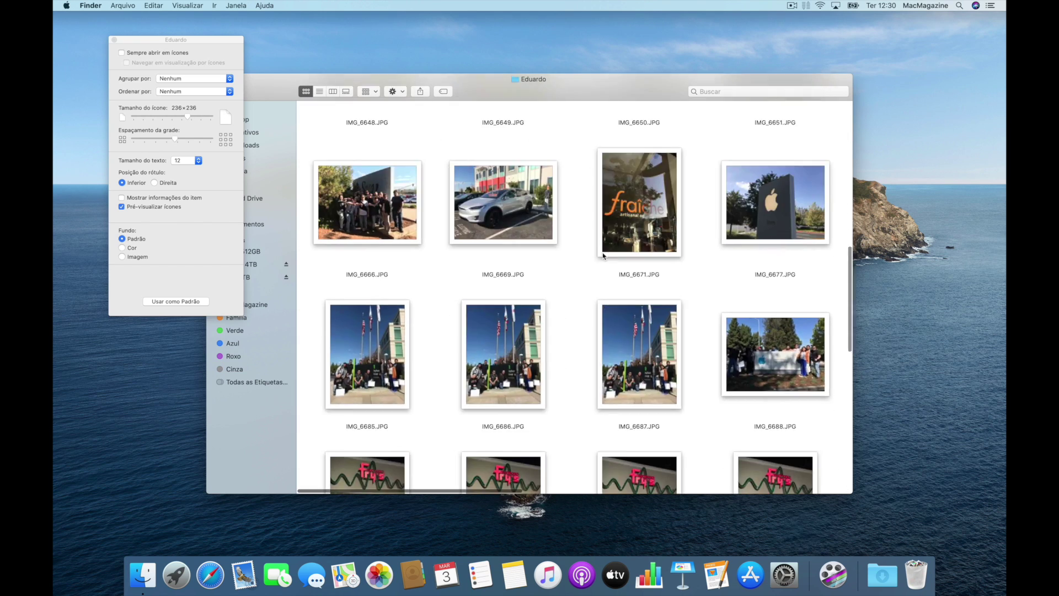
pyautogui.scroll(-10, 603, 254)
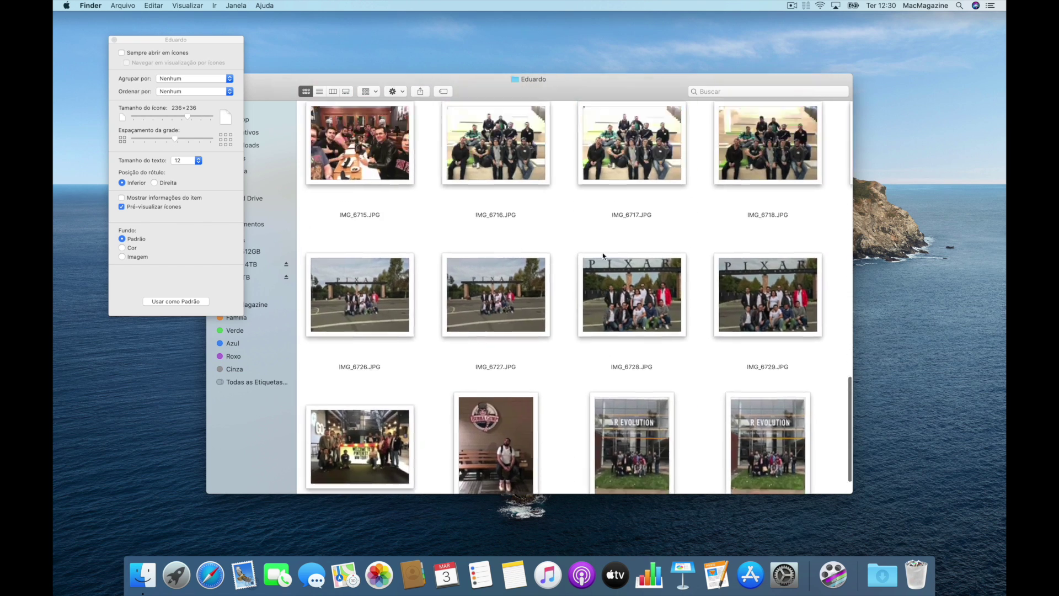
pyautogui.scroll(10, 603, 255)
pyautogui.scroll(10, 603, 252)
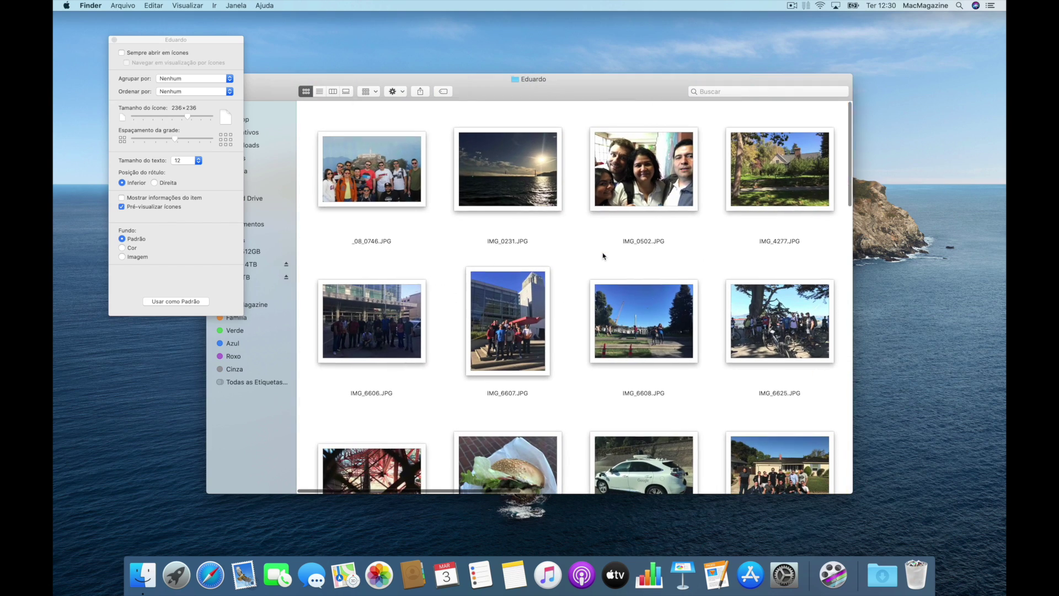
# Sort the photo icons by Nome and show item information under each one.
pyautogui.click(191, 92)
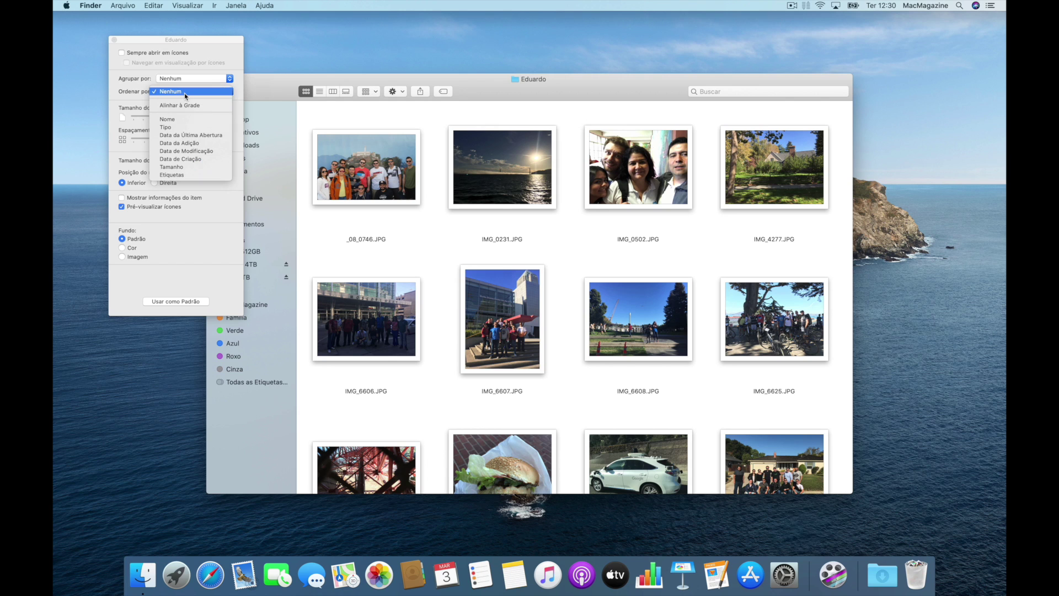
pyautogui.click(198, 119)
pyautogui.scroll(-5, 492, 203)
pyautogui.scroll(-15, 493, 203)
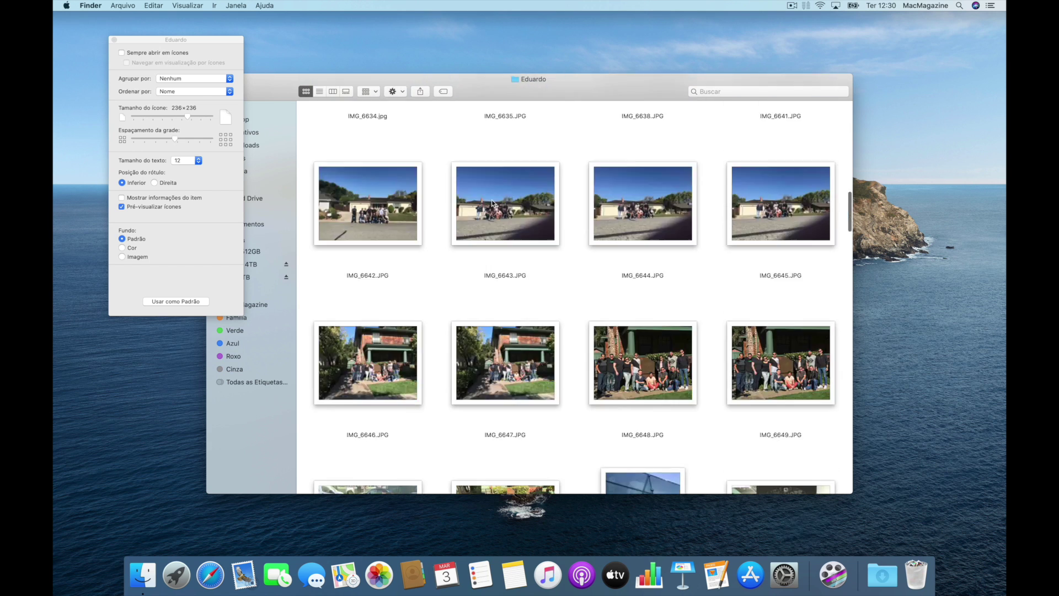
pyautogui.scroll(20, 493, 203)
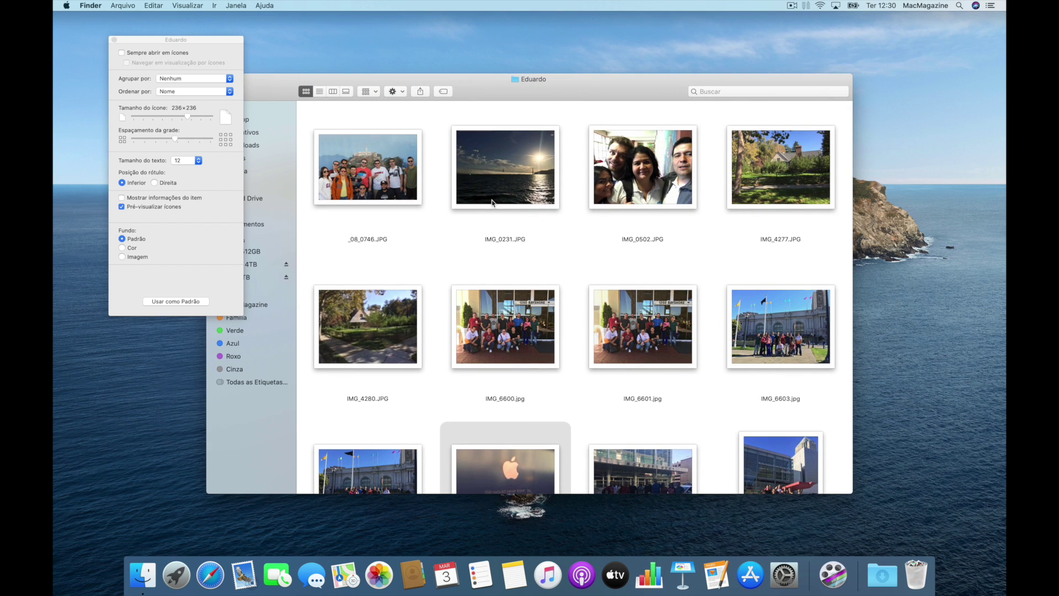
pyautogui.click(187, 199)
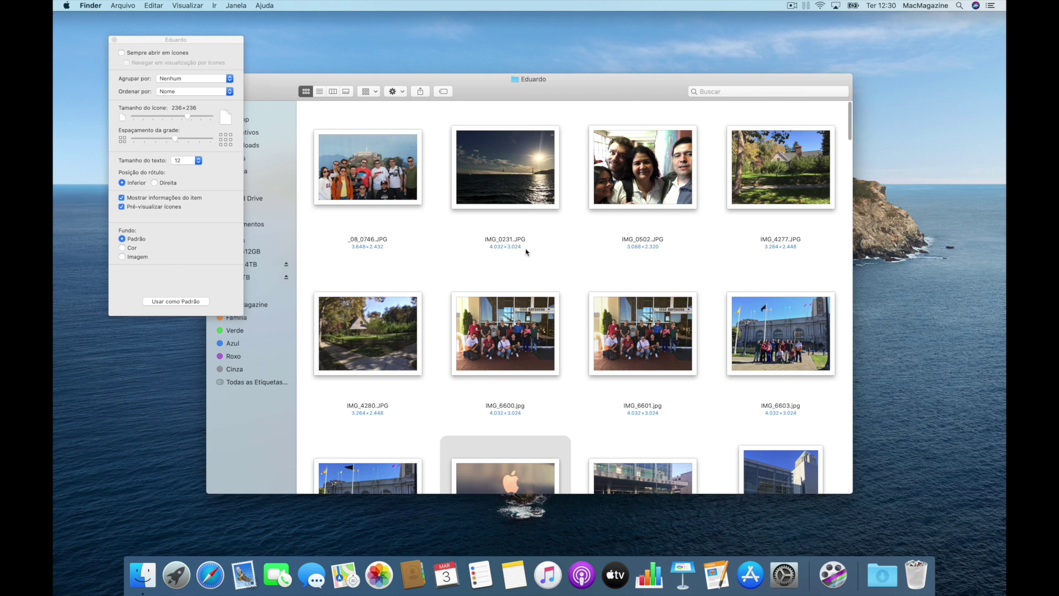
# Turn off the item information under the photo icons and close the view options.
pyautogui.click(186, 198)
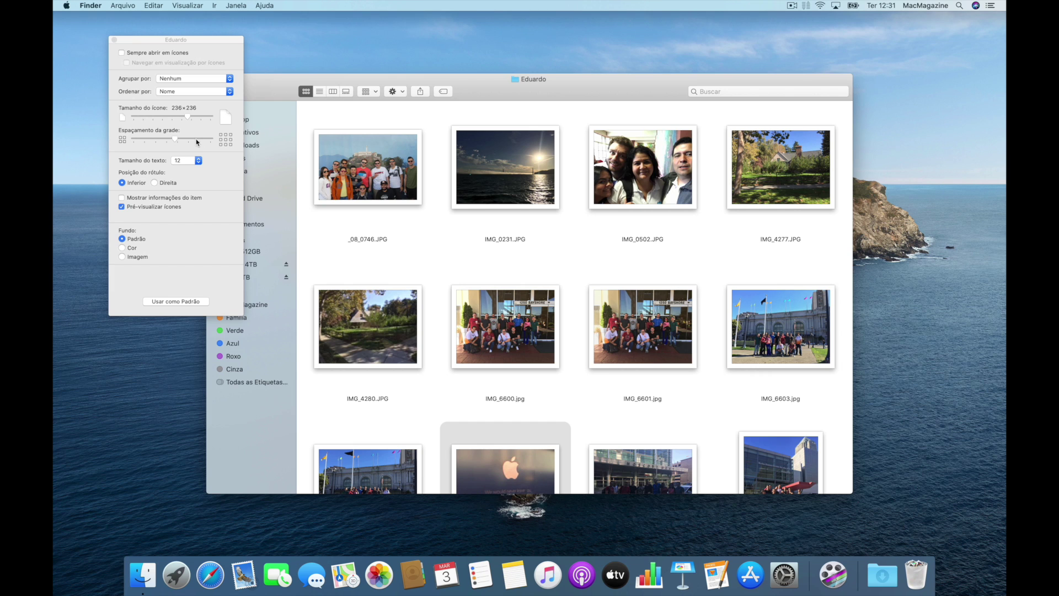
pyautogui.click(114, 41)
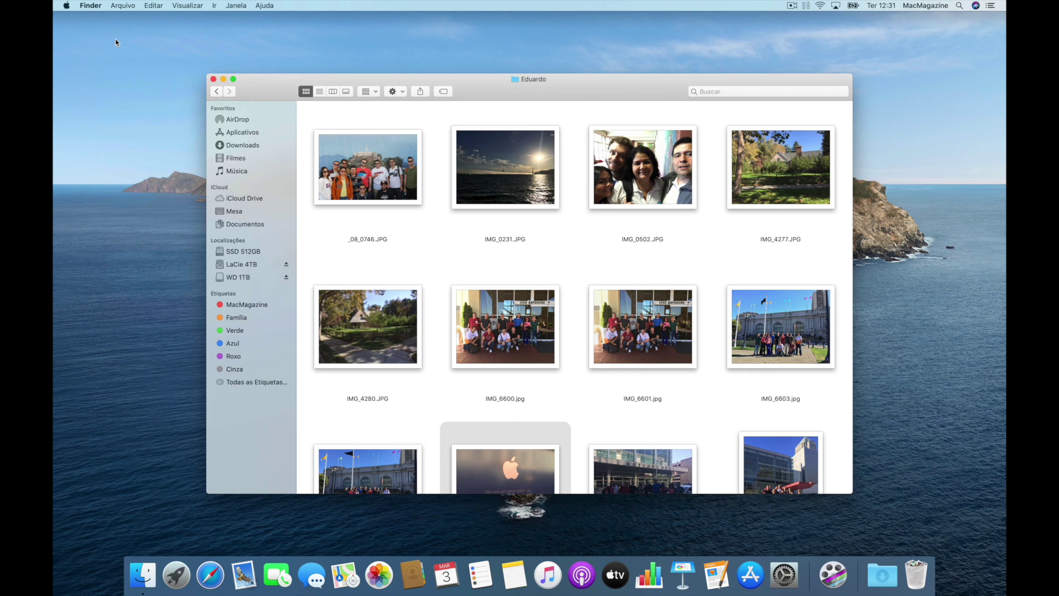
# Preview IMG_0231.JPG with Quick Look and rotate the photo four times, through a full turn.
pyautogui.click(505, 168)
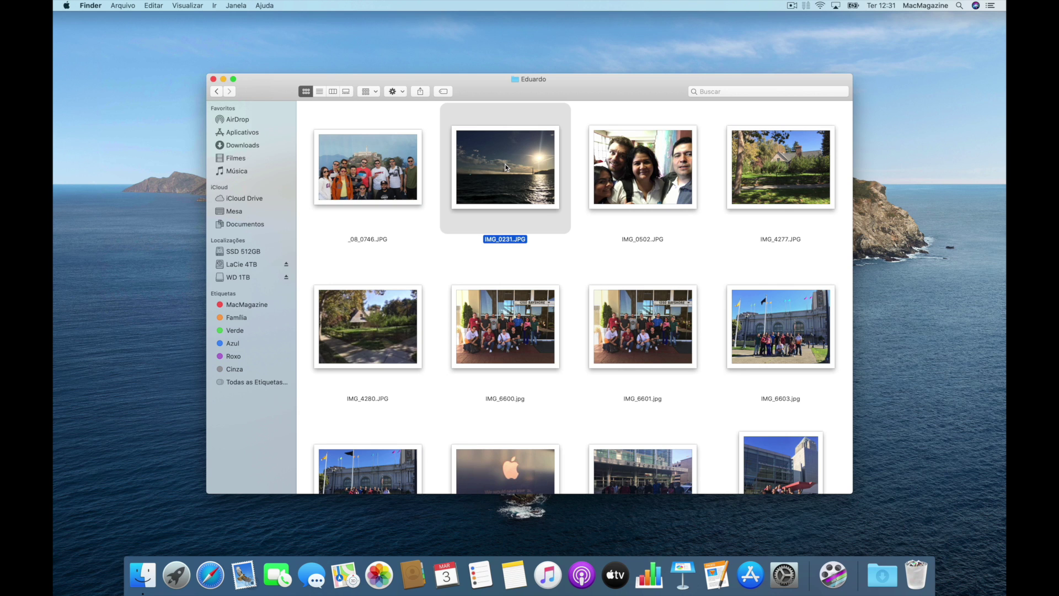
pyautogui.press('space')
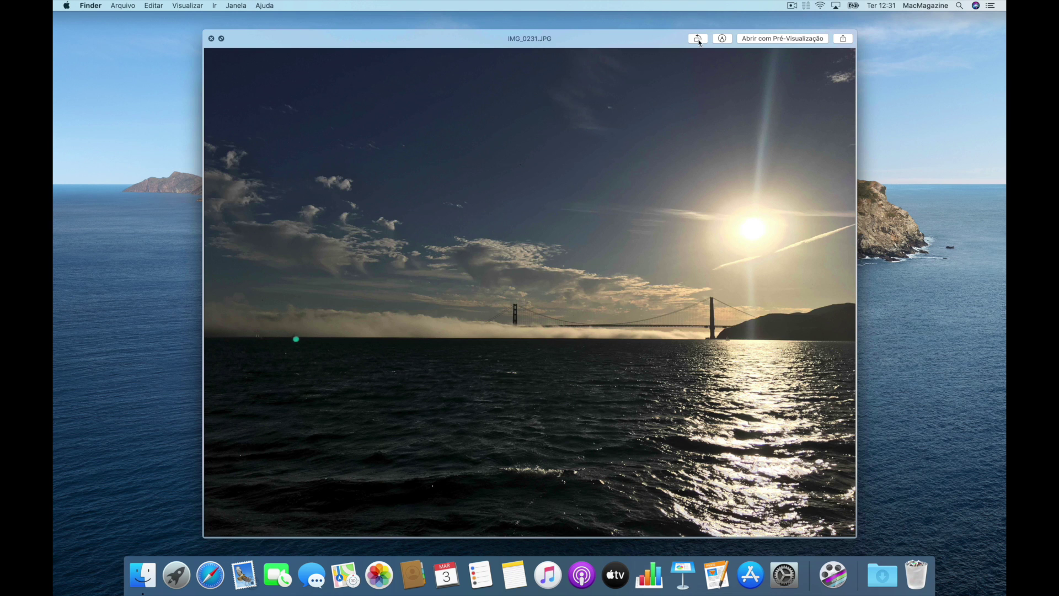
pyautogui.click(698, 40)
pyautogui.click(698, 39)
pyautogui.click(699, 39)
pyautogui.click(699, 39)
# Open IMG_0231.JPG in Pré-Visualização, quit that app, and show the photo in full-screen Quick Look.
pyautogui.click(773, 39)
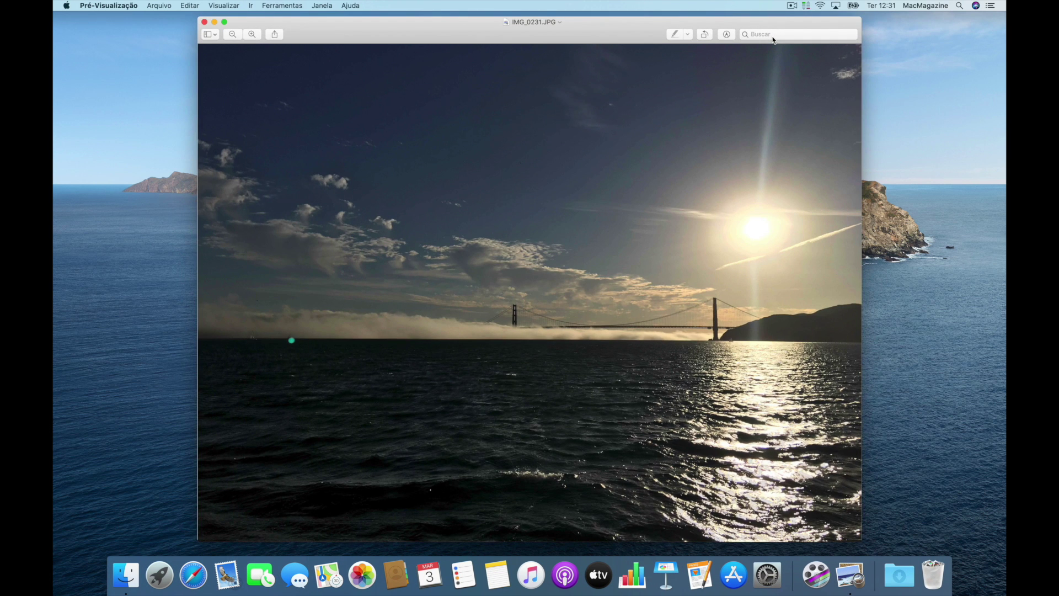
pyautogui.press('super+q')
pyautogui.press('space')
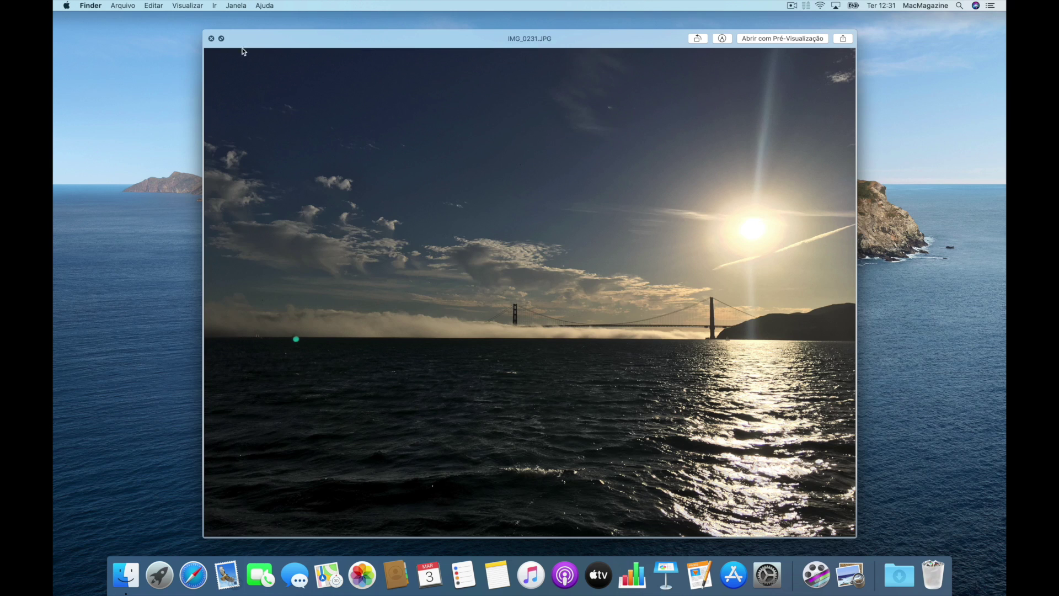
pyautogui.click(222, 38)
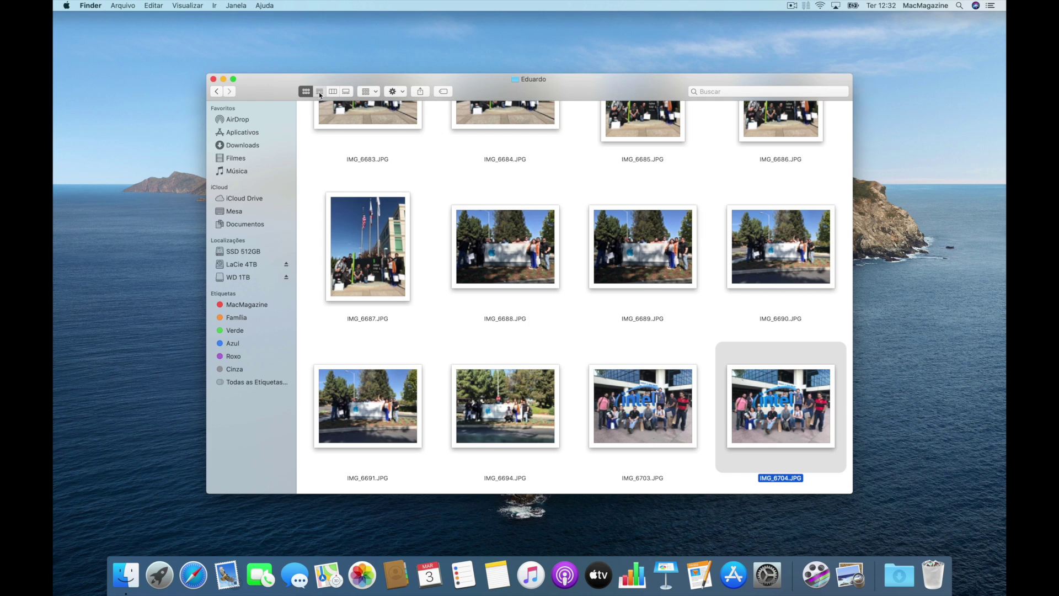
# Switch the photo folder to list view and select the files from IMG_6684.JPG through IMG_6719.JPG.
pyautogui.click(319, 91)
pyautogui.scroll(-5, 364, 201)
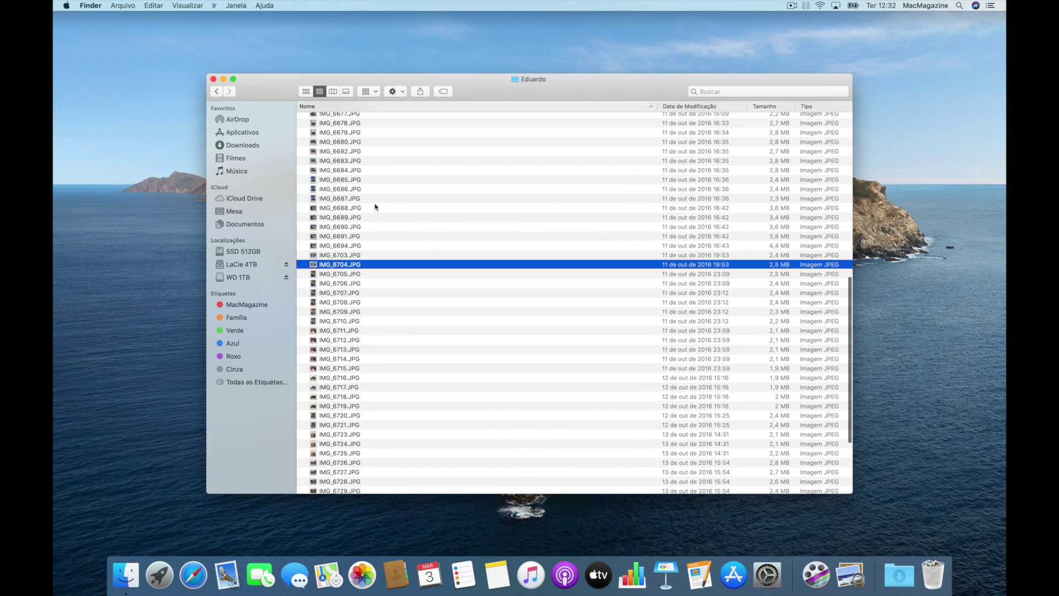
pyautogui.click(373, 168)
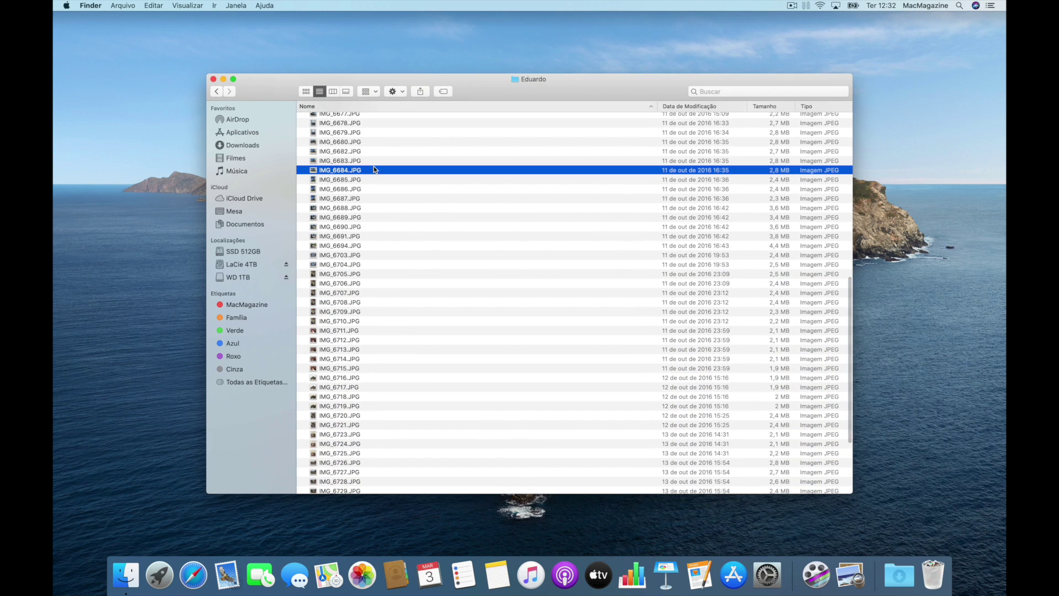
pyautogui.keyDown('shift'); pyautogui.click(373, 407); pyautogui.keyUp('shift')
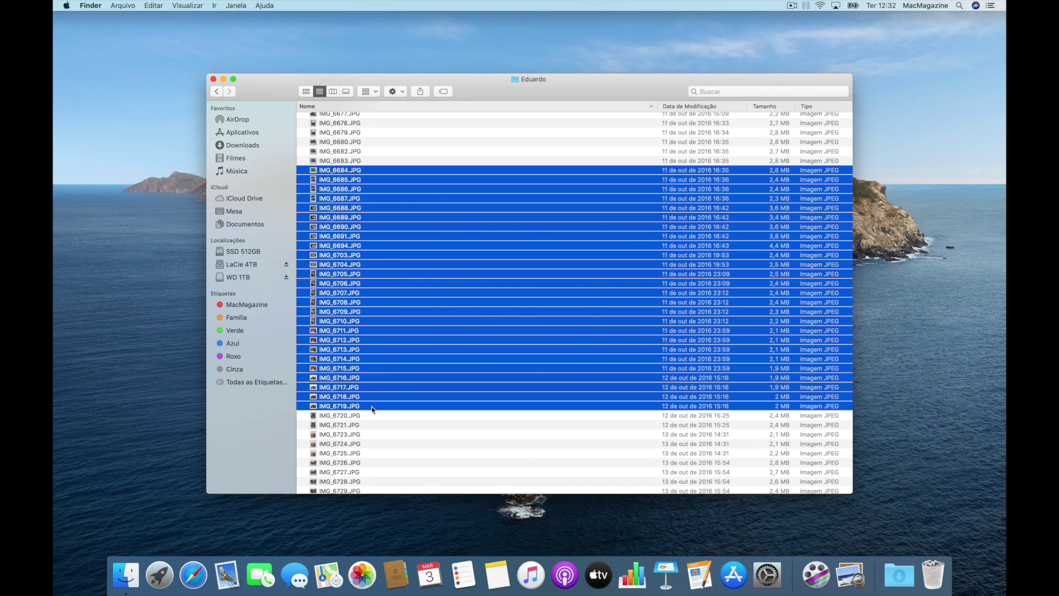
# Preview the selected photos with Quick Look and browse upward from IMG_6719.JPG to IMG_6712.JPG.
pyautogui.press('space')
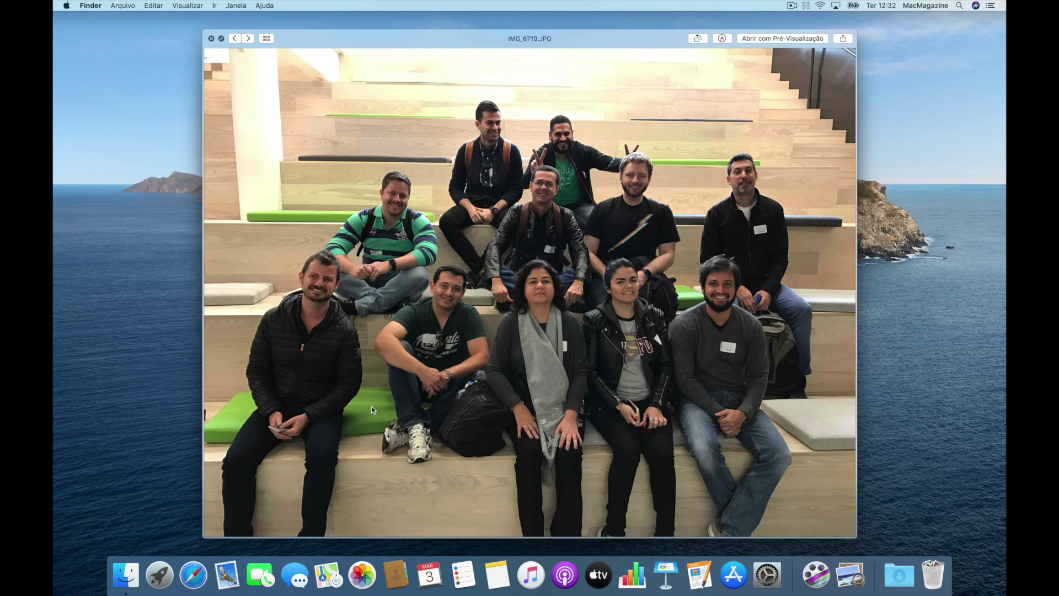
pyautogui.press('Up')
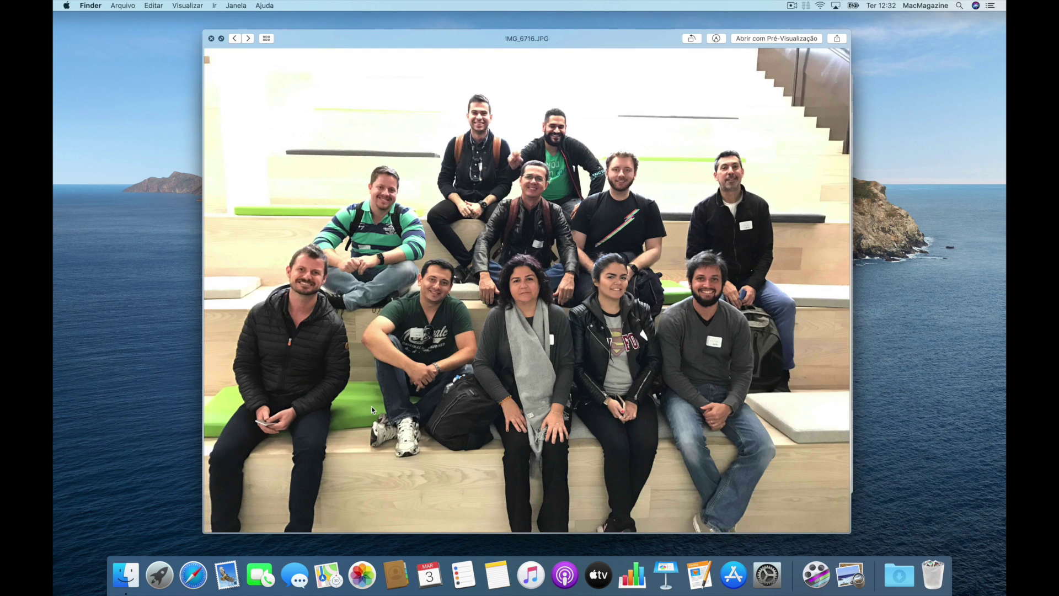
pyautogui.press('Up')
pyautogui.press('Up')
pyautogui.press('Up')
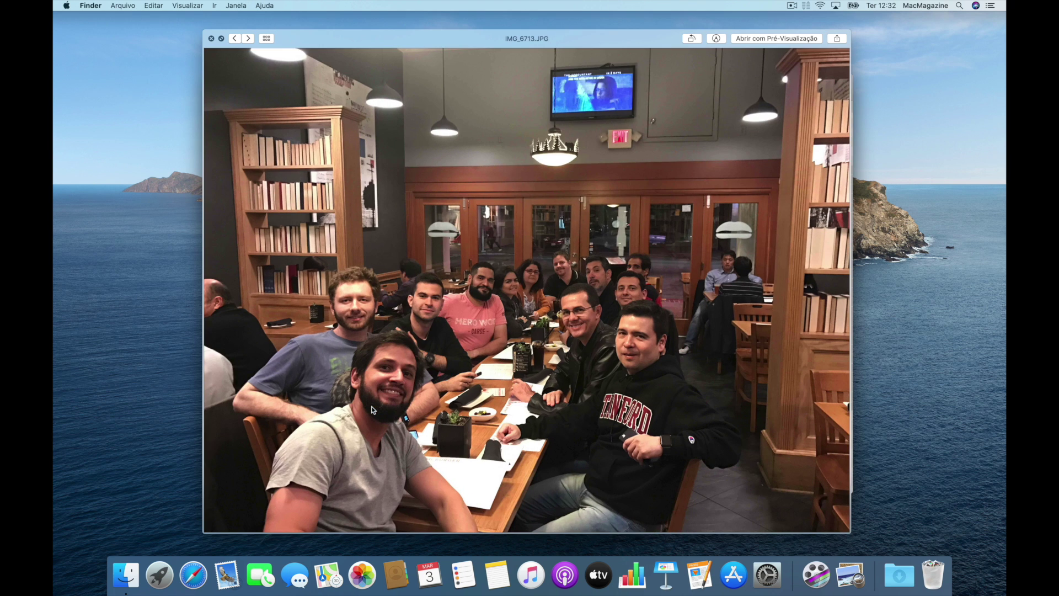
pyautogui.press('Up')
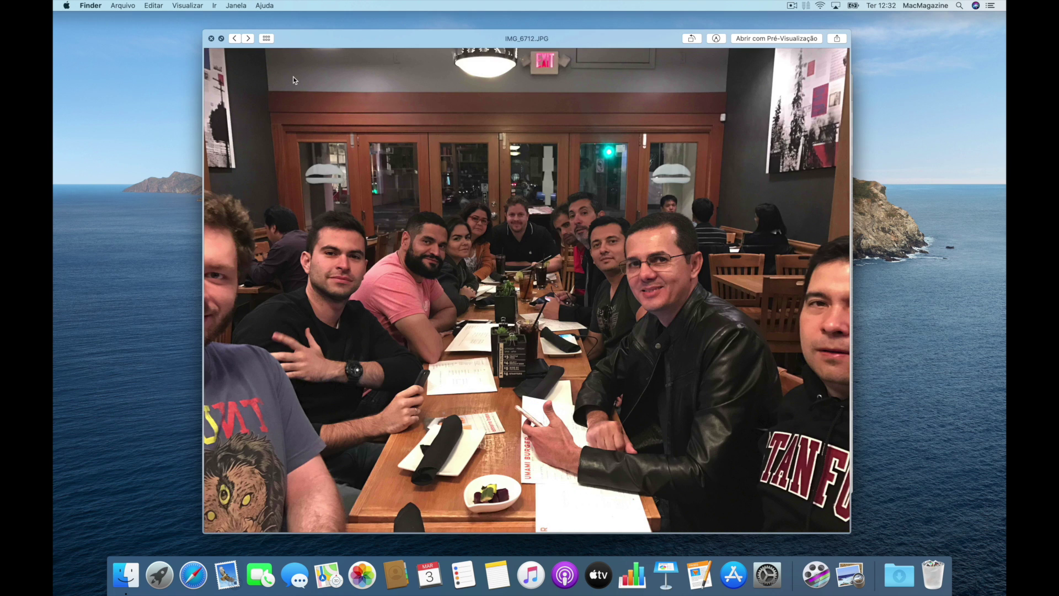
# Show the selected photos as a thumbnail index, look through it and open IMG_6703.JPG from it.
pyautogui.click(267, 38)
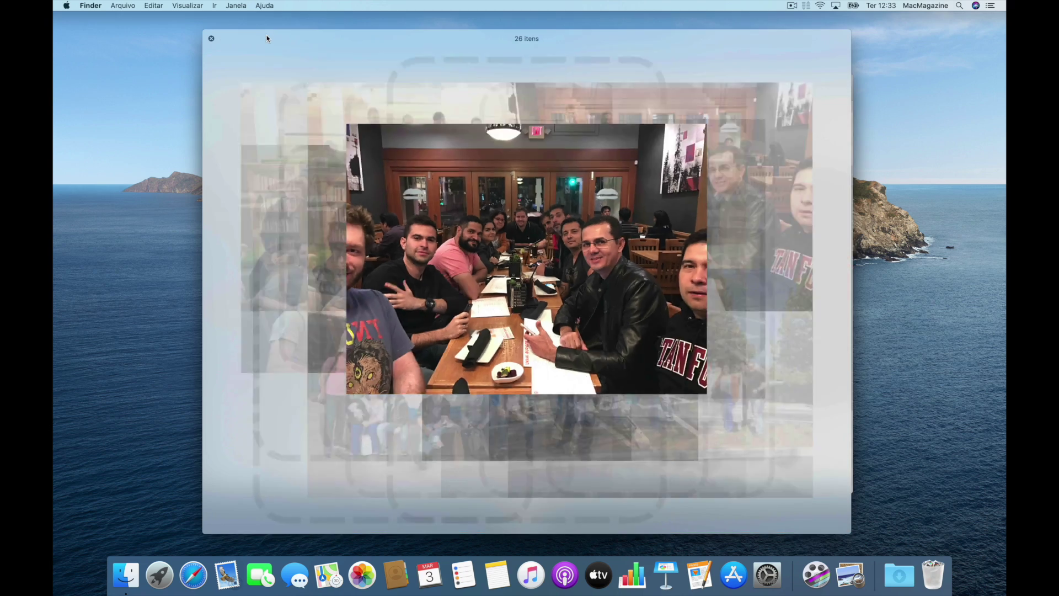
pyautogui.scroll(-5, 545, 236)
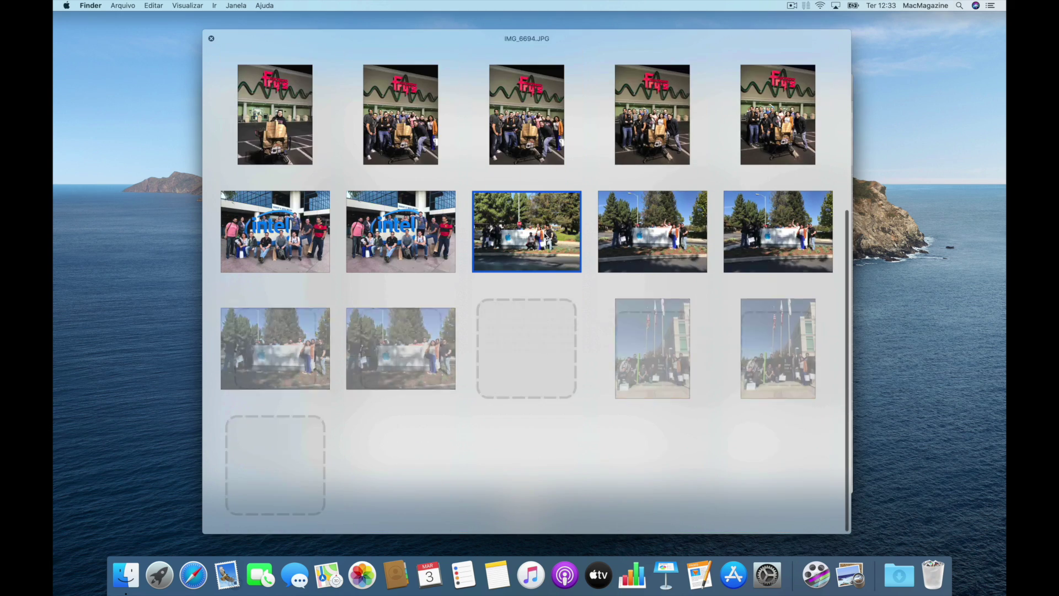
pyautogui.scroll(5, 545, 236)
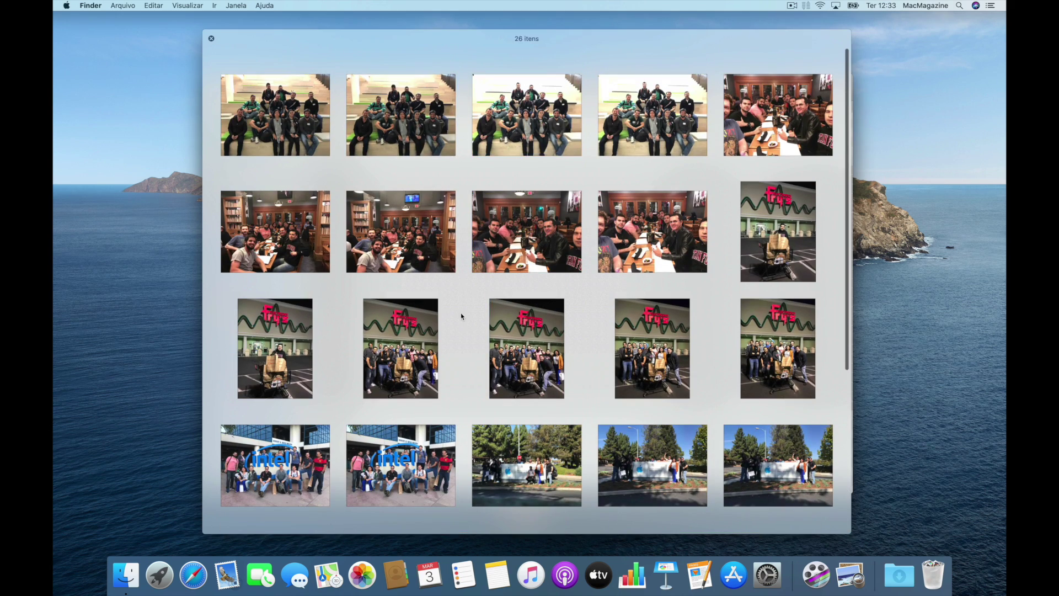
pyautogui.click(400, 475)
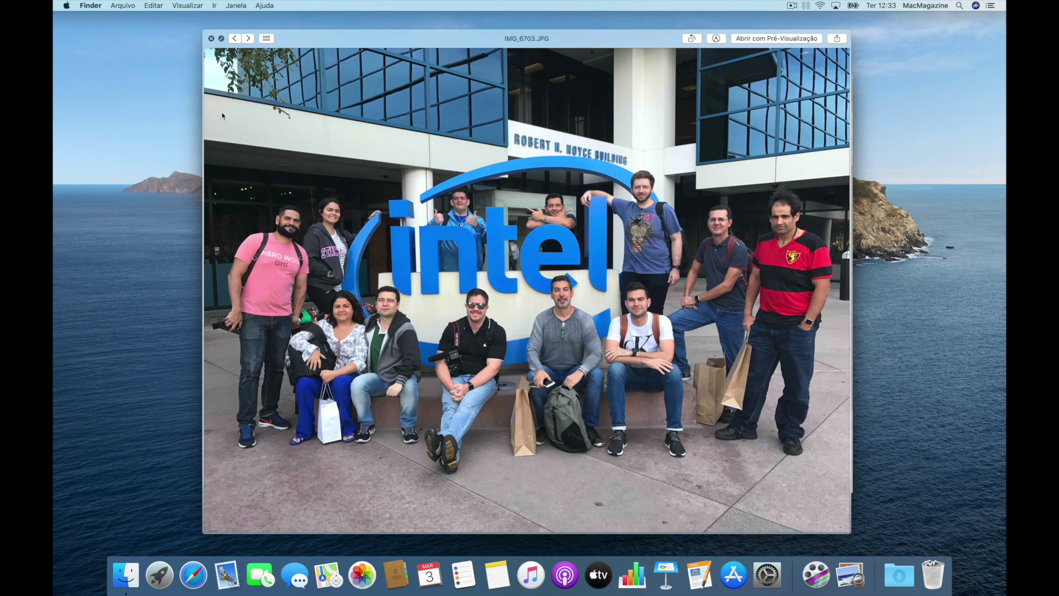
# View the photos full screen, pick a Fry's Electronics photo from the thumbnail index and play a slideshow from it.
pyautogui.click(221, 38)
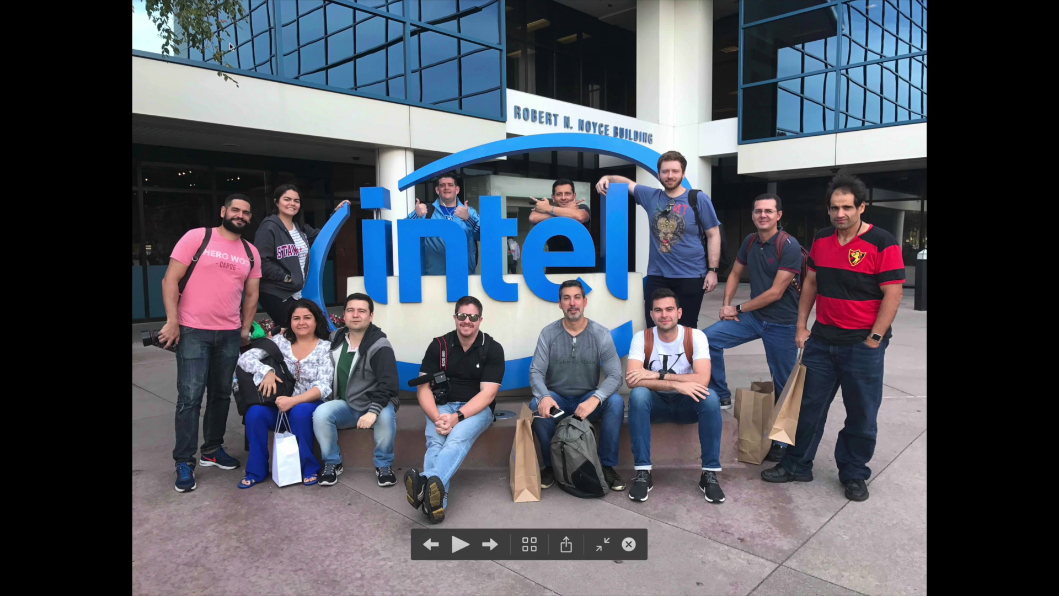
pyautogui.click(529, 544)
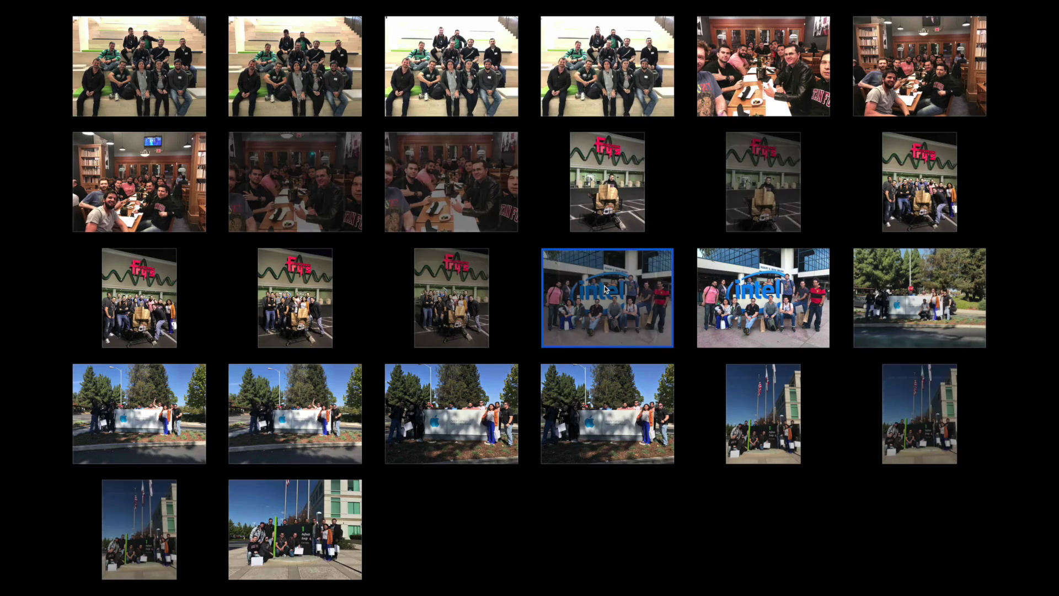
pyautogui.click(456, 306)
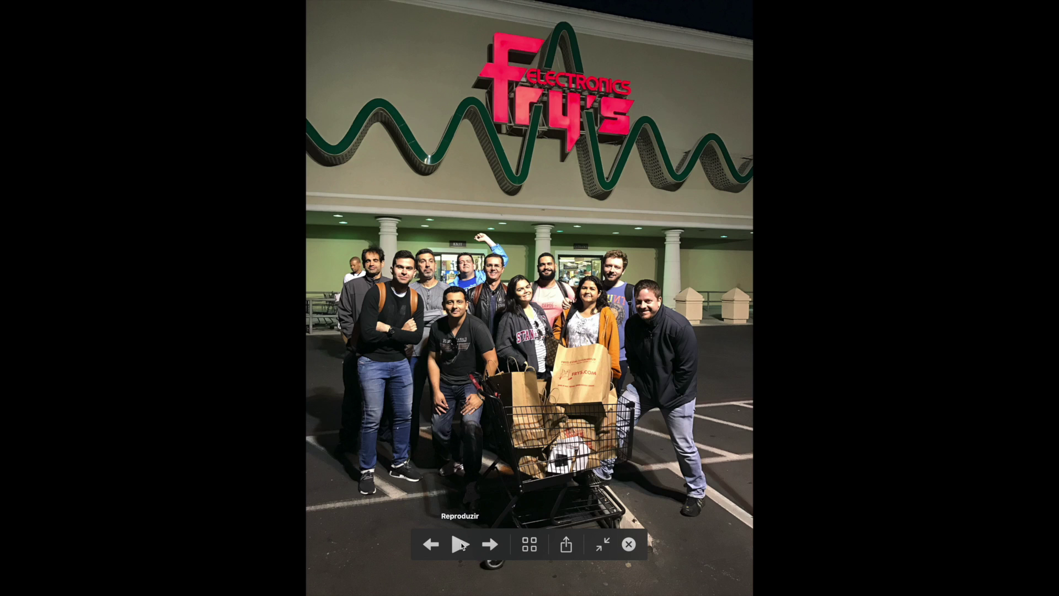
pyautogui.click(460, 544)
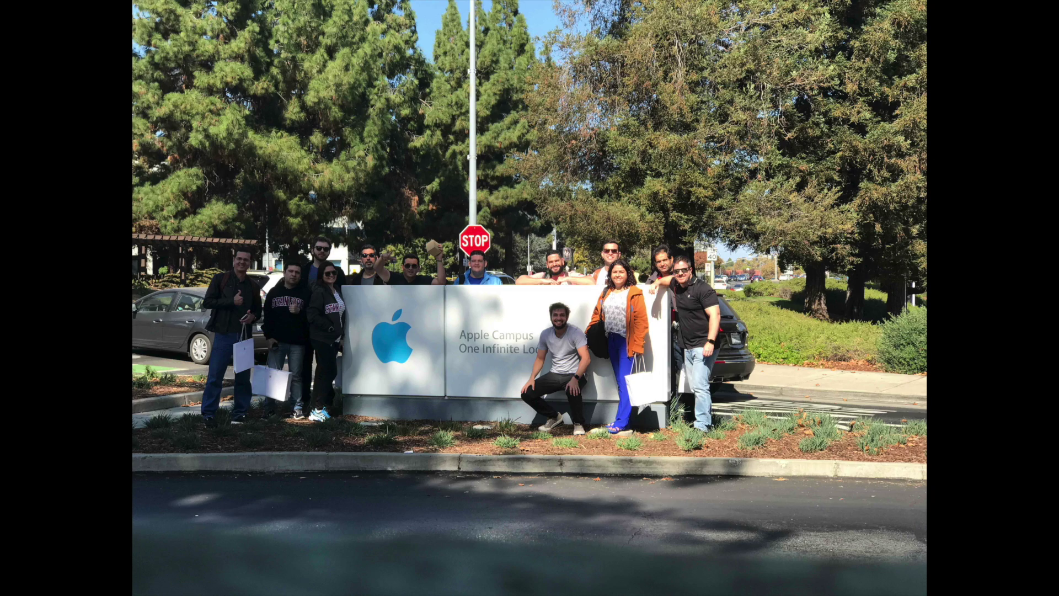
pyautogui.press('Escape')
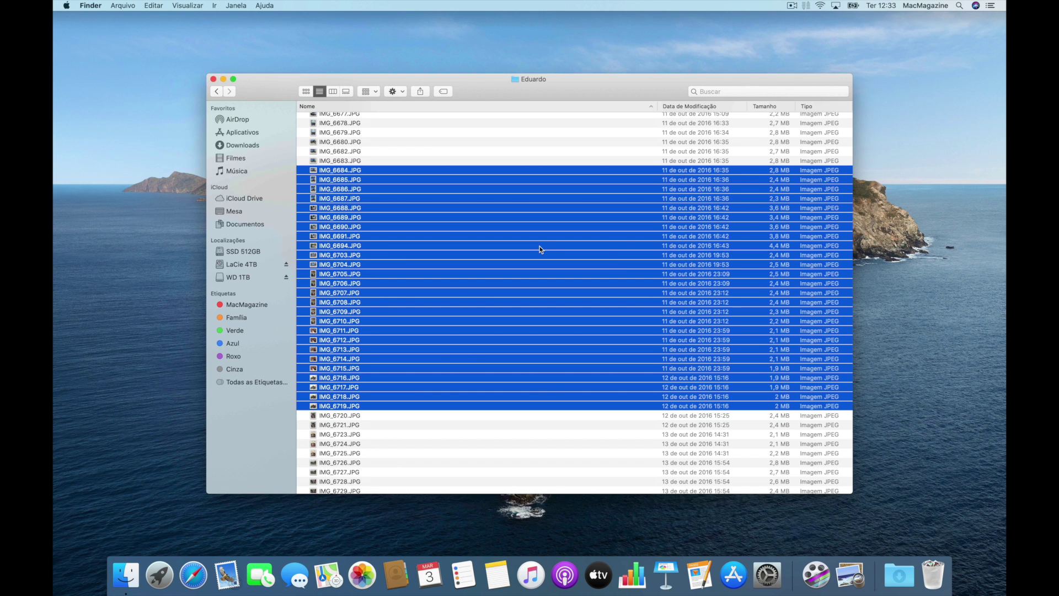
# Toggle Quick Look on the selected photos and start them directly as a full-screen slideshow.
pyautogui.press('space')
pyautogui.press('space')
pyautogui.hotkey('alt', 'space')
# Open IMG_6680.JPG from the list in Pré-Visualização and close its window.
pyautogui.click(382, 142)
pyautogui.doubleClick(353, 143)
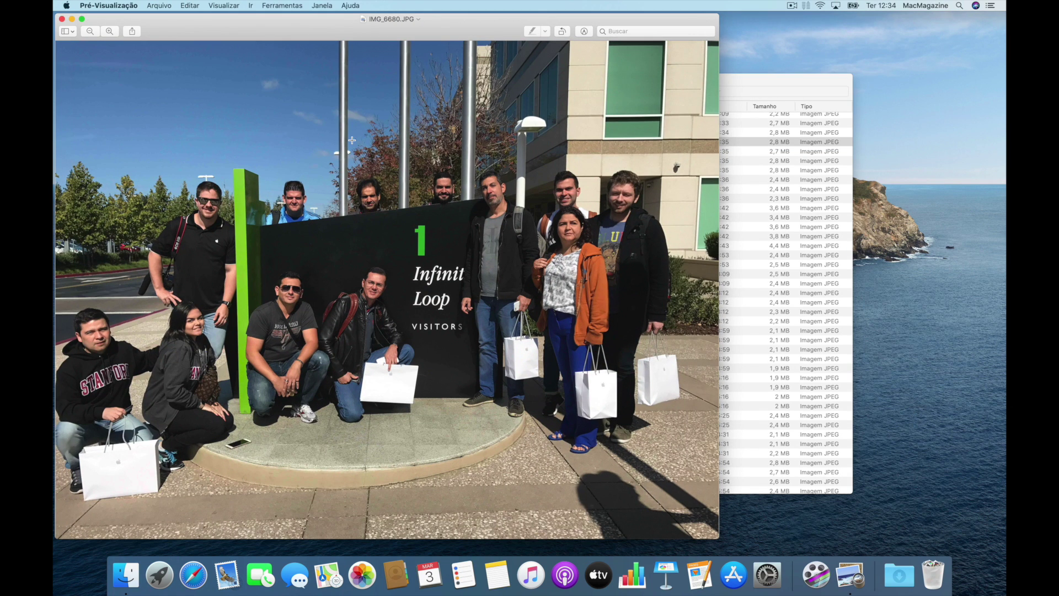
pyautogui.press('super+w')
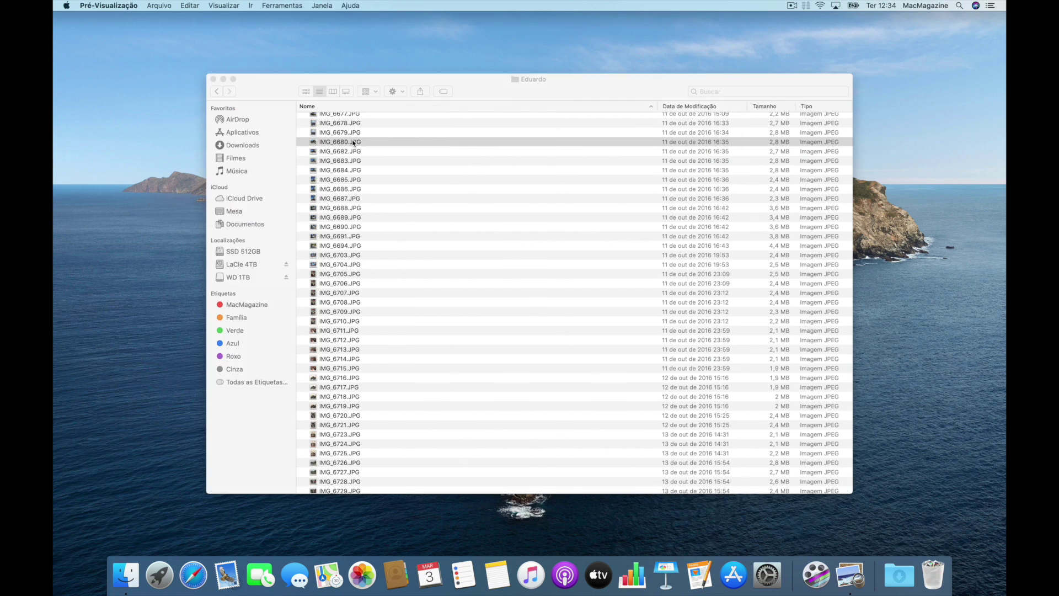
# Compare the Abrir Com and Sempre Abrir Com options for IMG_6680.JPG and pick Adobe Photoshop 2020.app.
pyautogui.rightClick(379, 144)
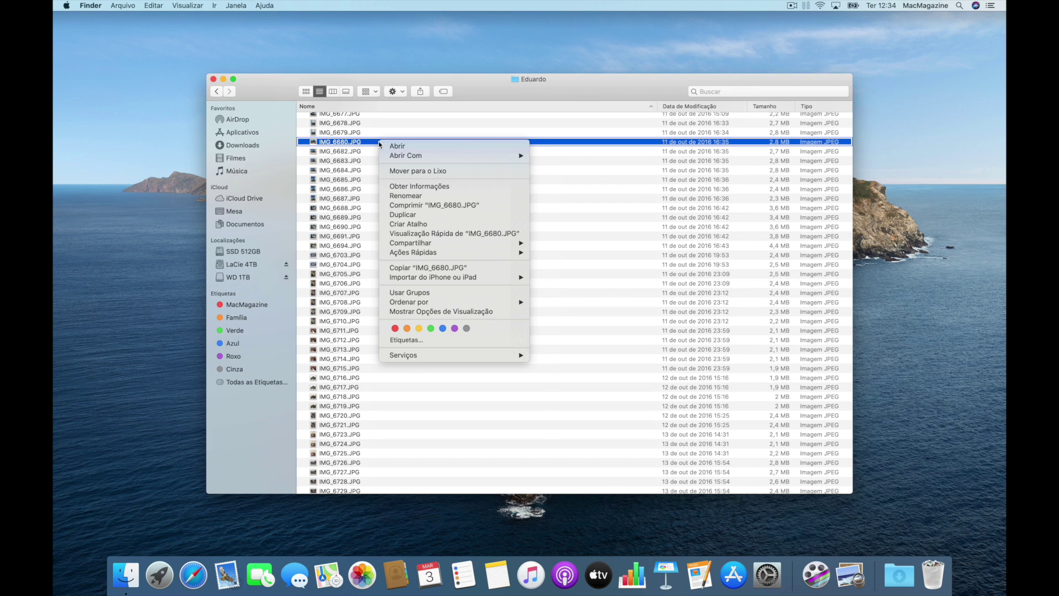
pyautogui.moveTo(460, 157)
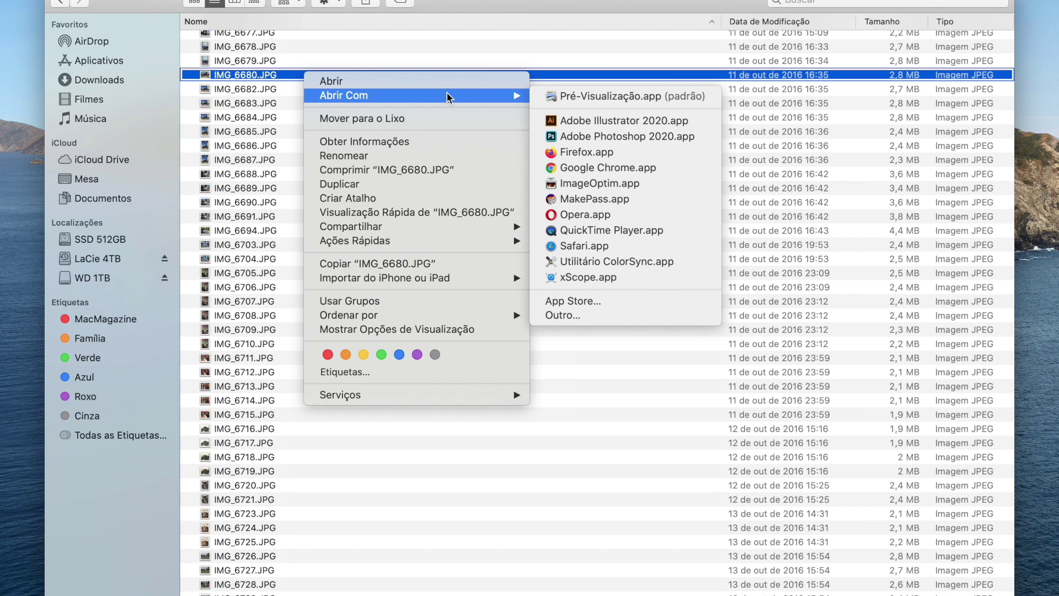
pyautogui.press('alt')
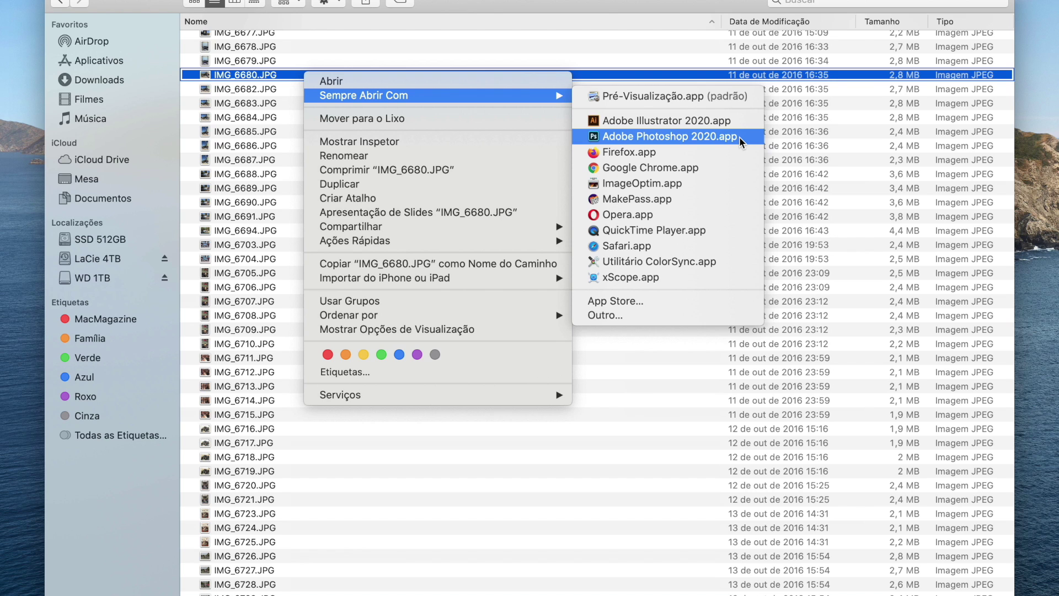
pyautogui.press('alt')
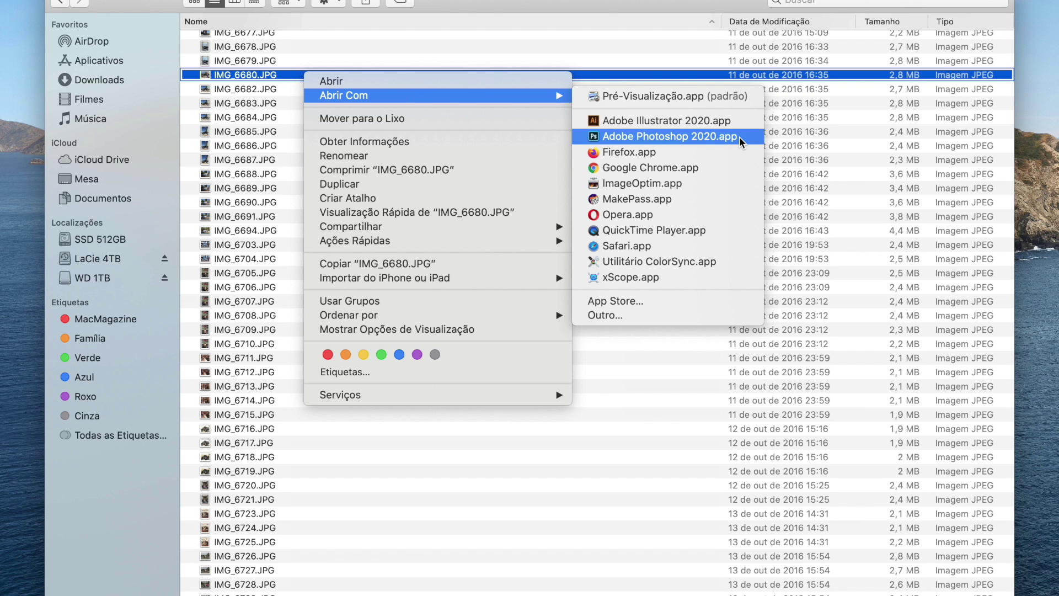
pyautogui.click(739, 137)
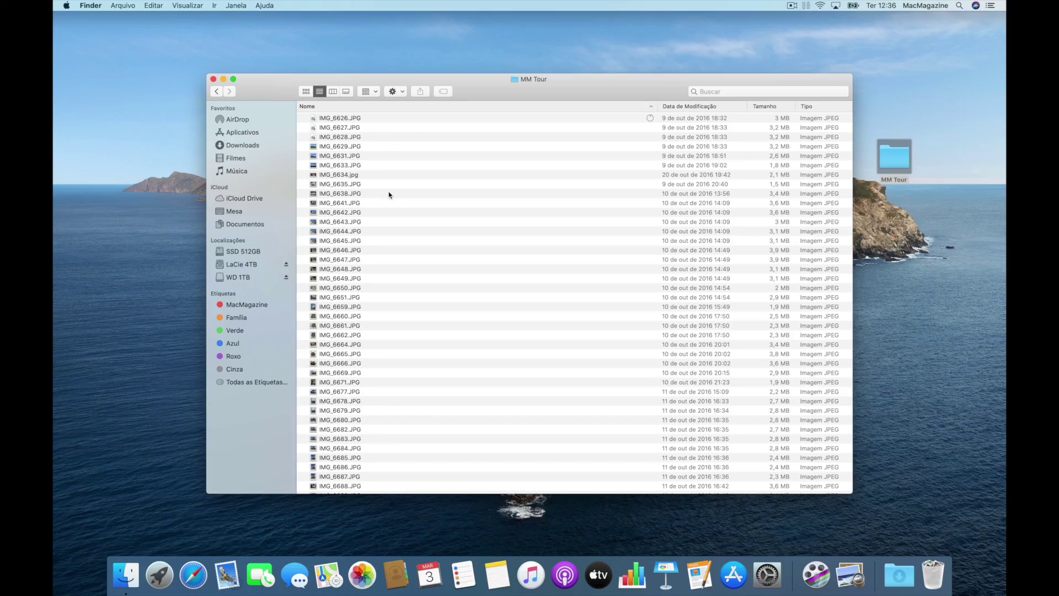
# Select all photos in the MM Tour folder and start a batch rename in Formato mode.
pyautogui.click(383, 183)
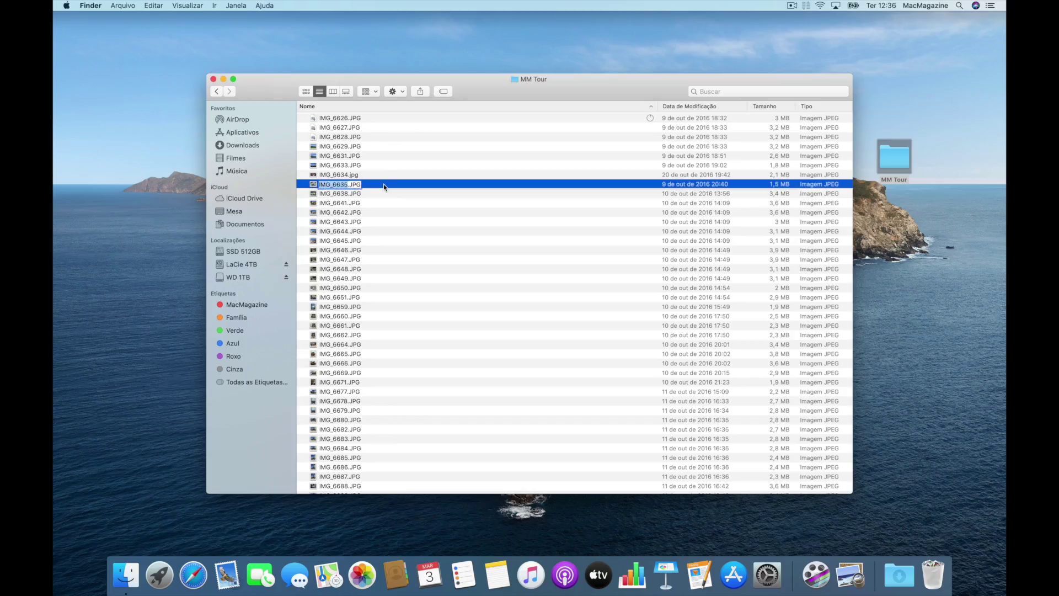
pyautogui.click(377, 176)
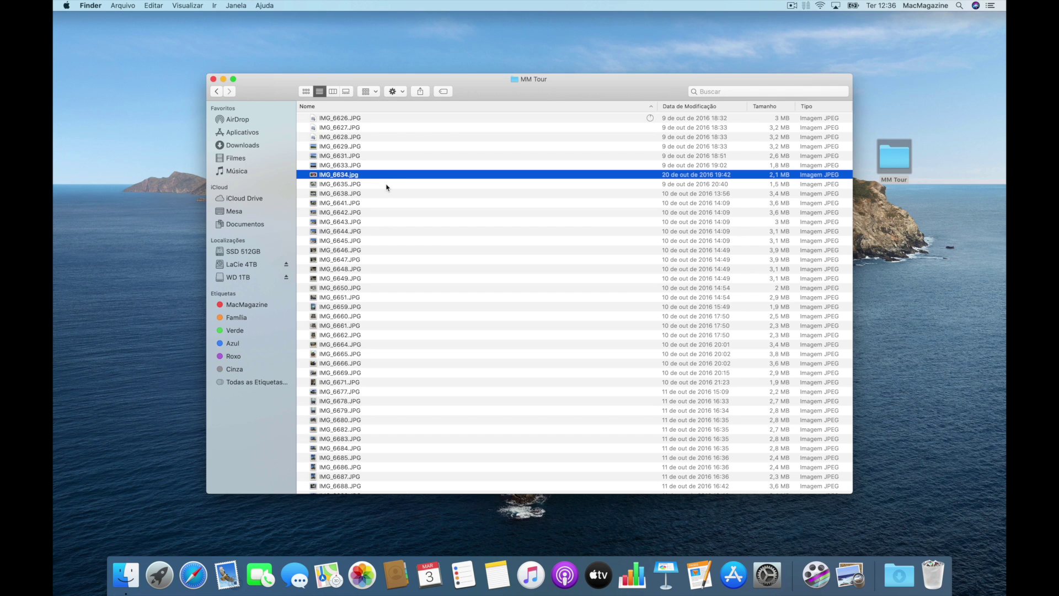
pyautogui.press('super+a')
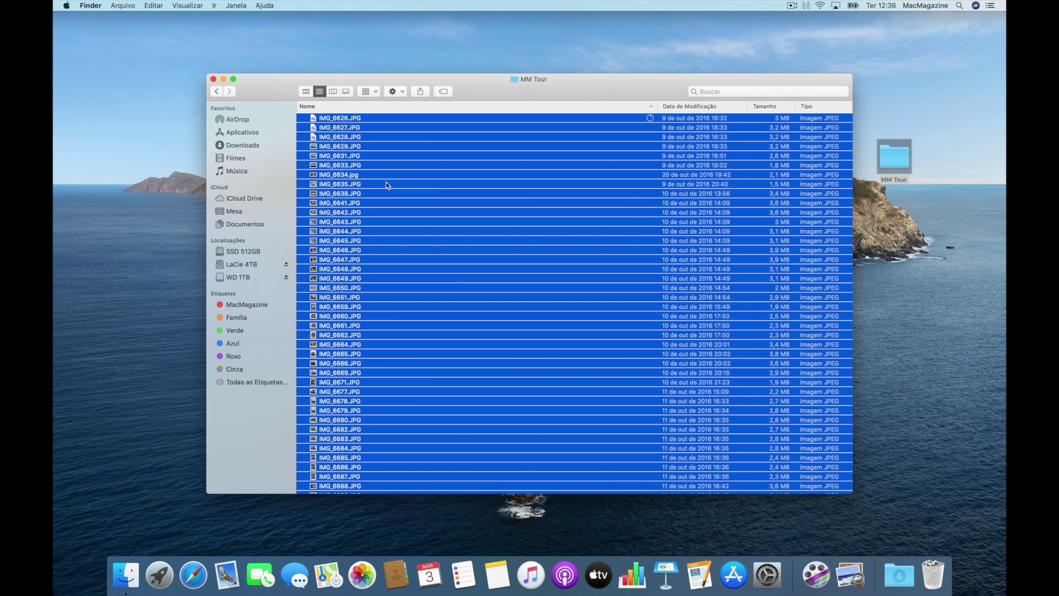
pyautogui.click(394, 92)
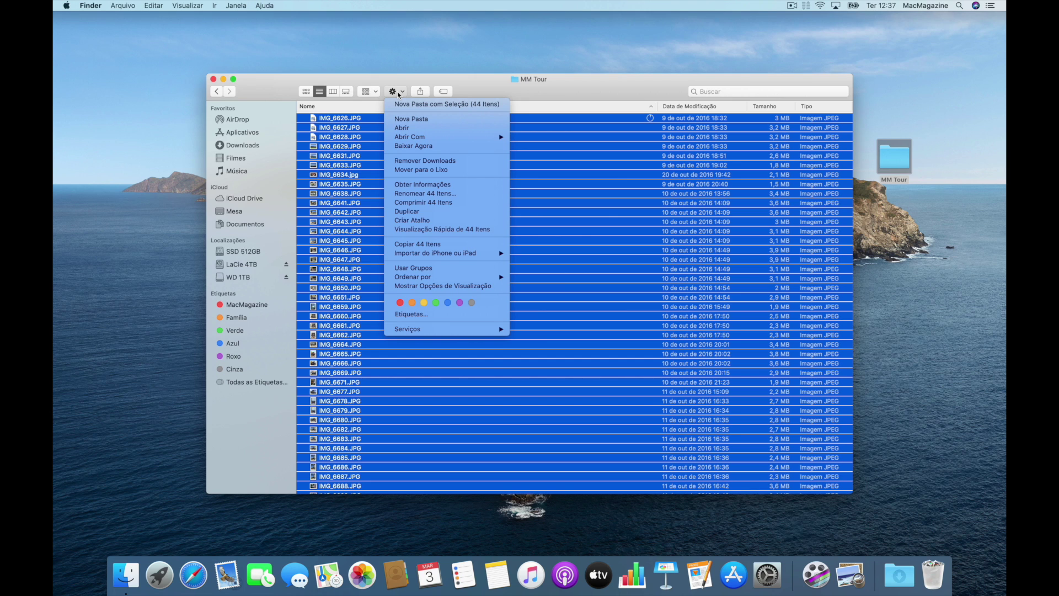
pyautogui.click(473, 194)
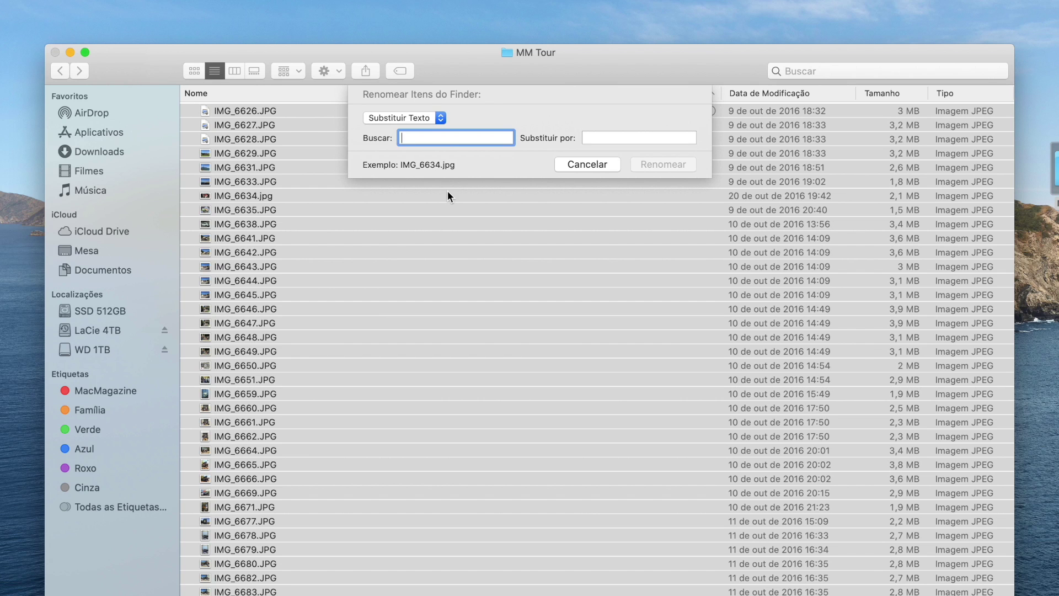
pyautogui.click(440, 119)
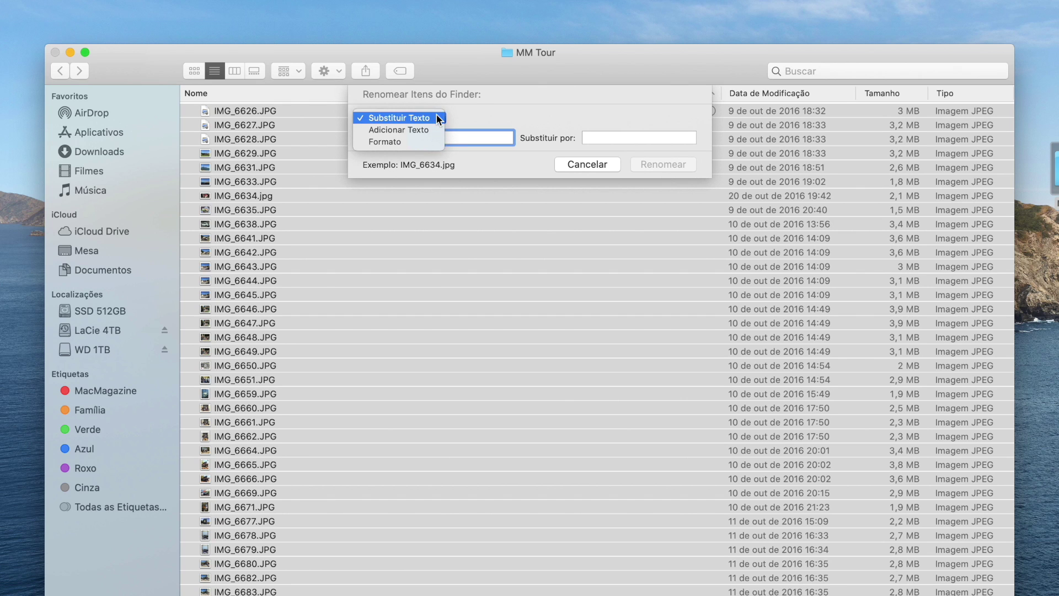
pyautogui.click(435, 142)
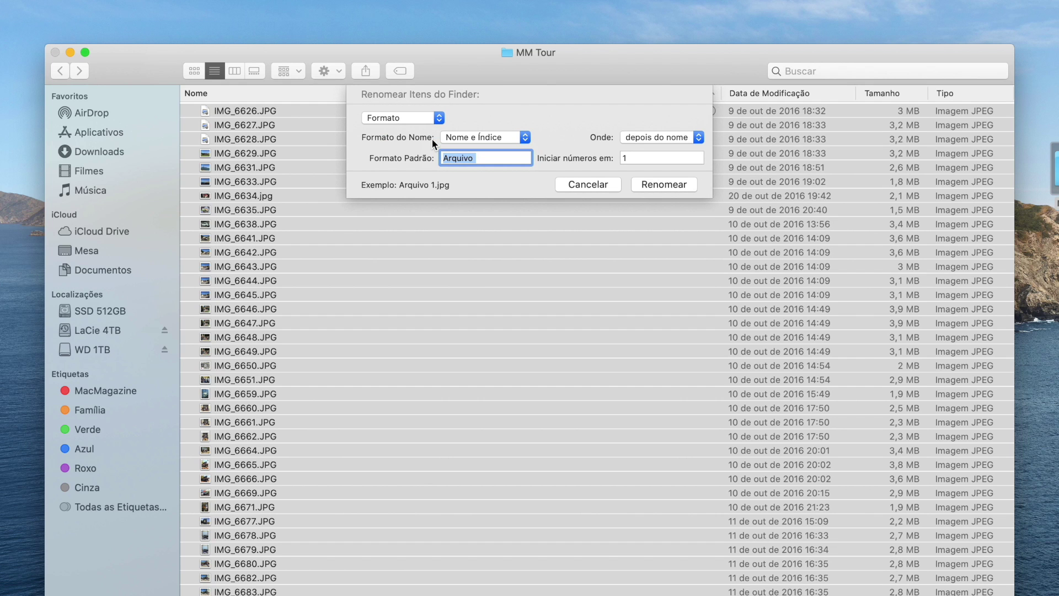
# Rename the selected photos with the Nome e Índice format, base name "MM Tour ", and numbers from 1 placed after the name.
pyautogui.click(504, 140)
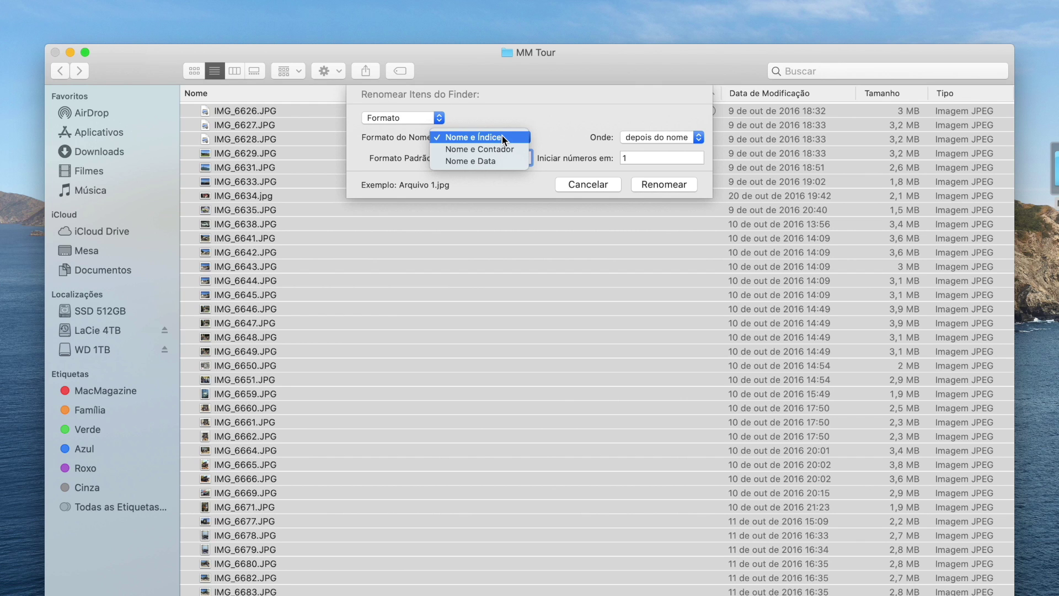
pyautogui.click(504, 138)
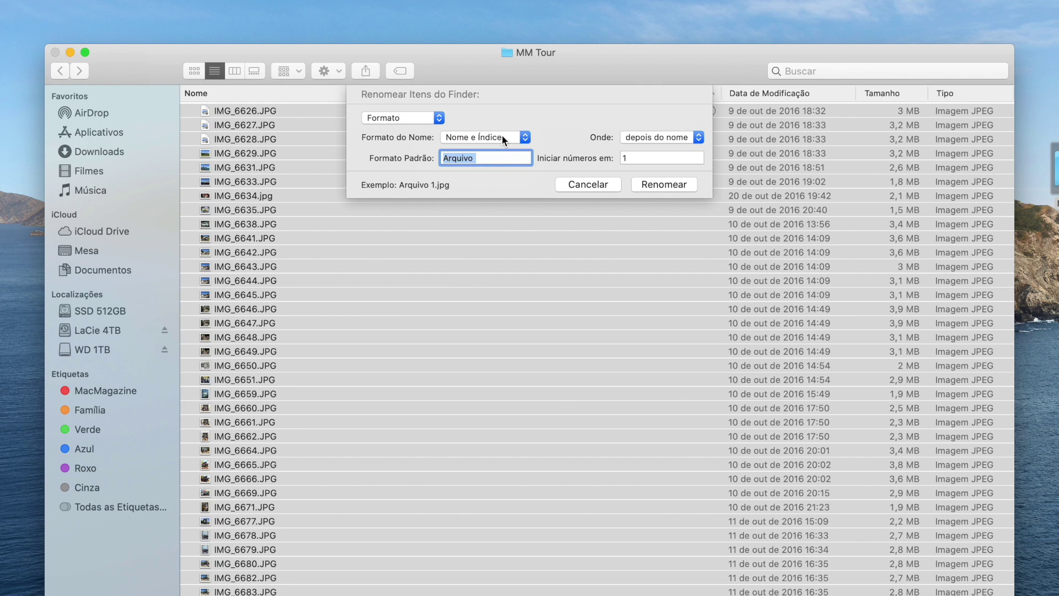
pyautogui.write('MM Tour')
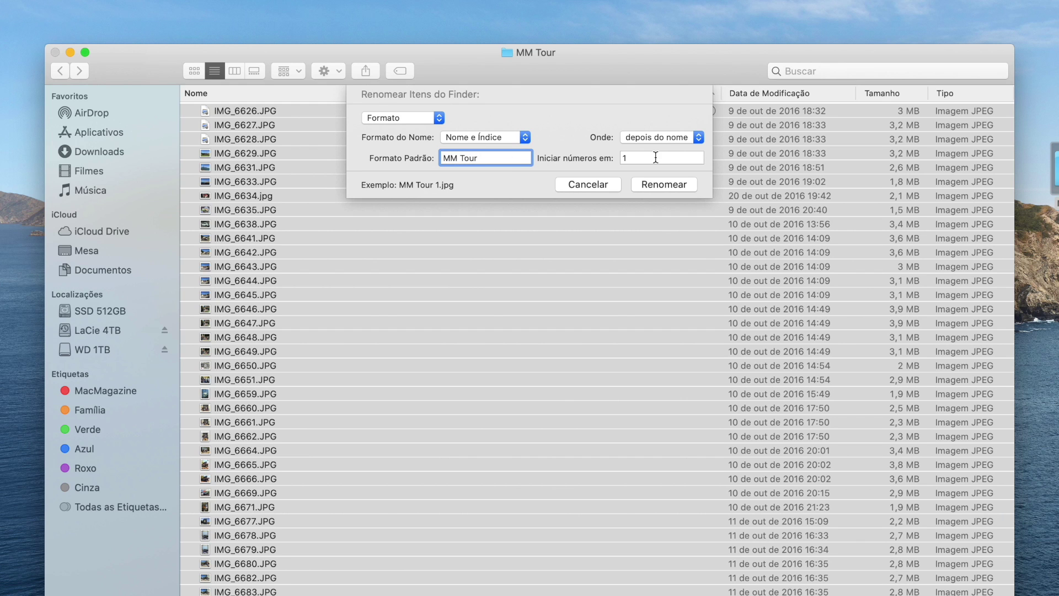
pyautogui.click(665, 136)
pyautogui.click(666, 116)
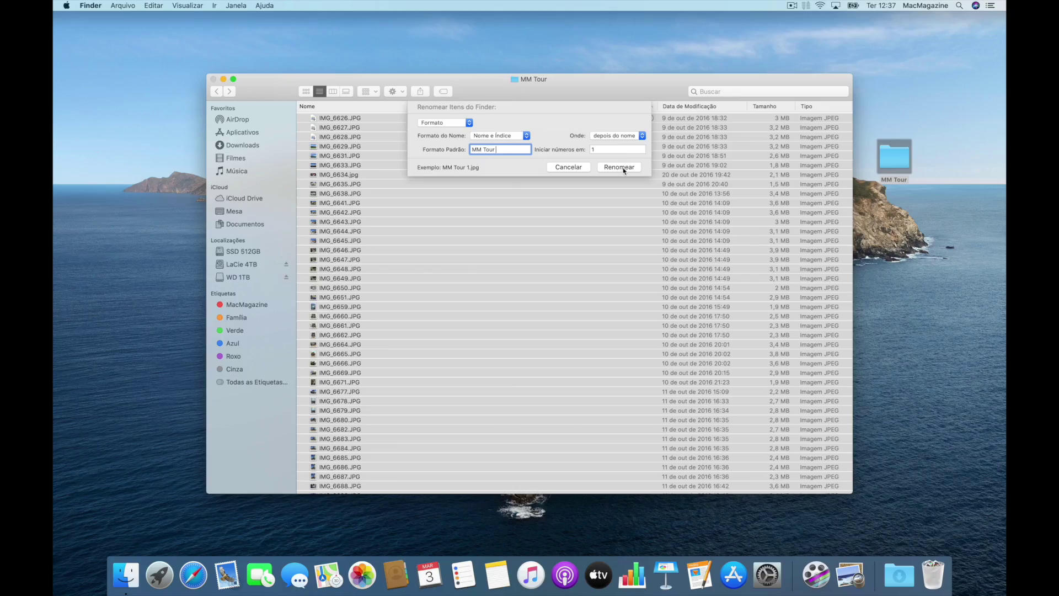
pyautogui.click(623, 168)
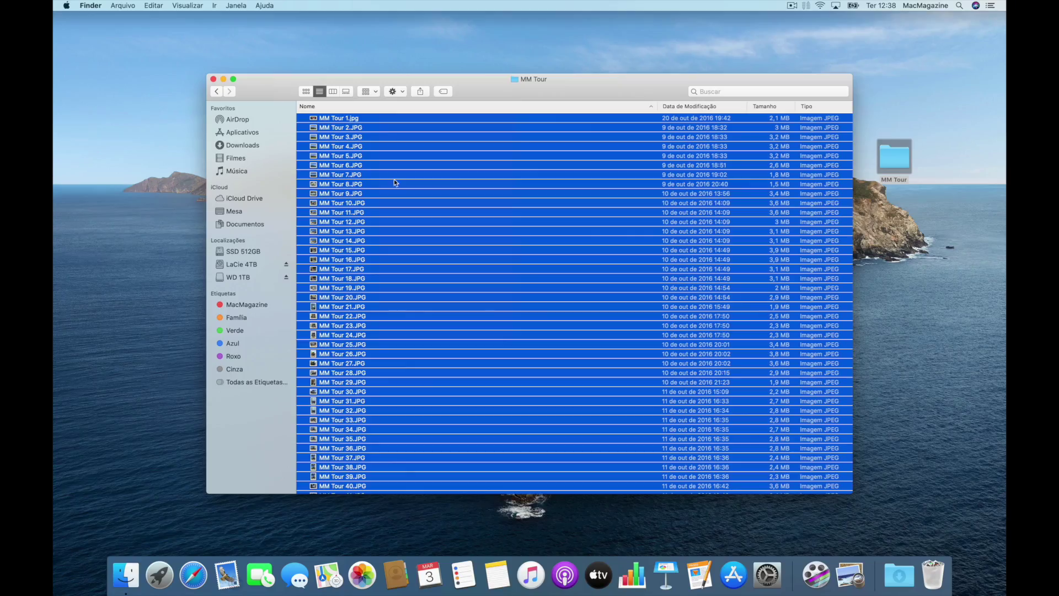
# Compress all the renamed photos into one archive and rename the ZIP file as renomar.
pyautogui.click(393, 91)
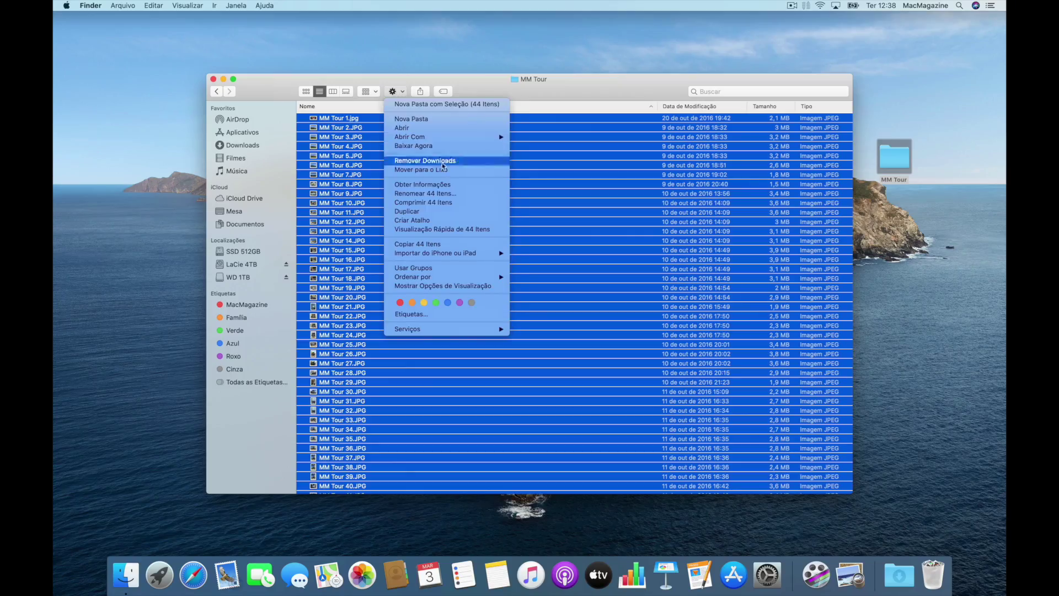
pyautogui.click(467, 202)
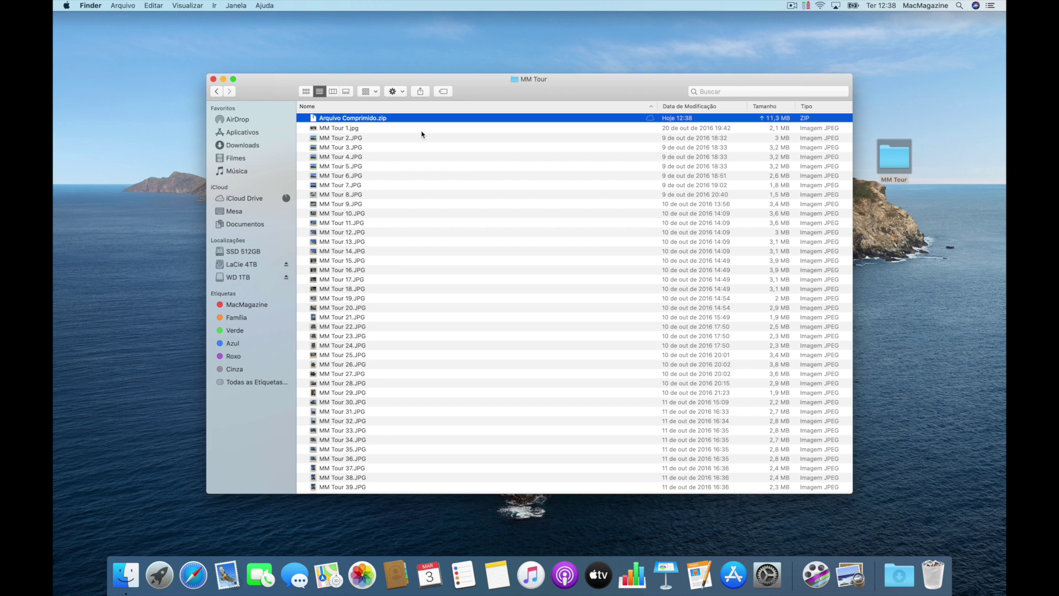
pyautogui.press('Return')
pyautogui.write('renomar')
pyautogui.press('Return')
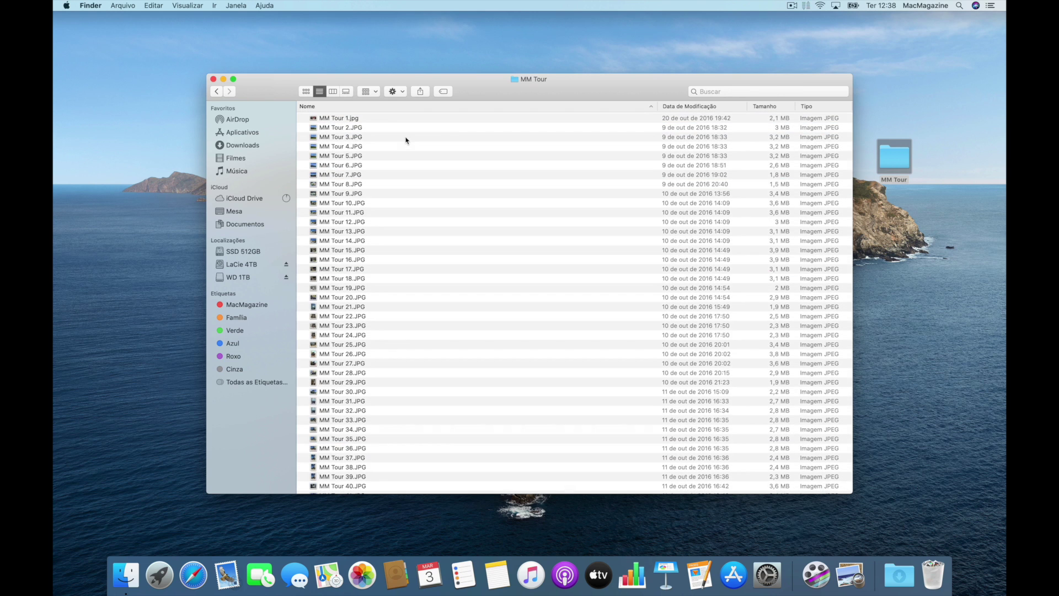
# Move every photo in the MM Tour folder to the trash, leaving out renomar.zip.
pyautogui.press('super+a')
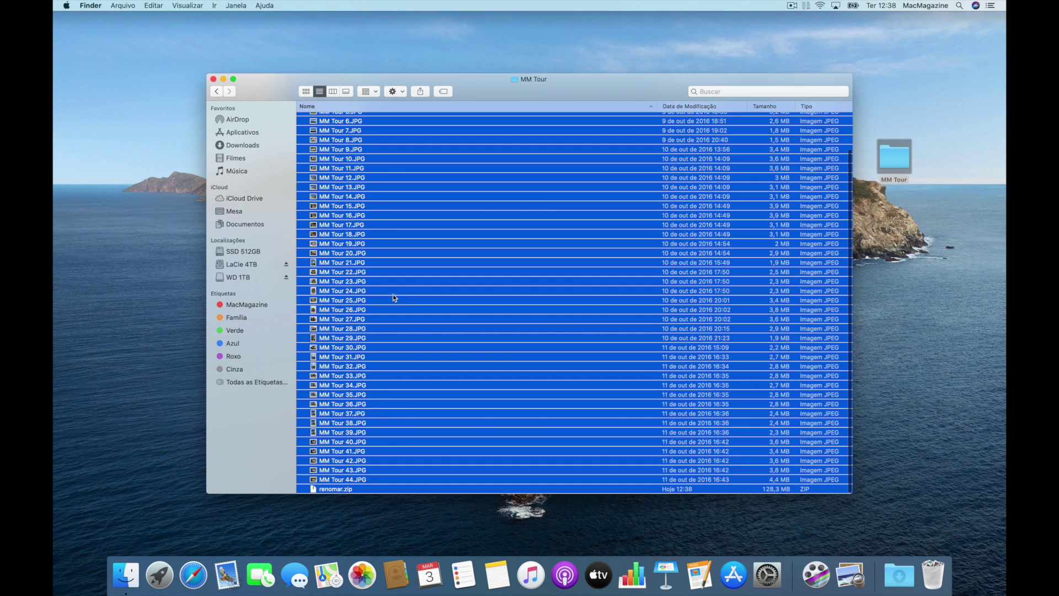
pyautogui.scroll(-3, 392, 293)
pyautogui.keyDown('super'); pyautogui.click(368, 489); pyautogui.keyUp('super')
pyautogui.press('super+BackSpace')
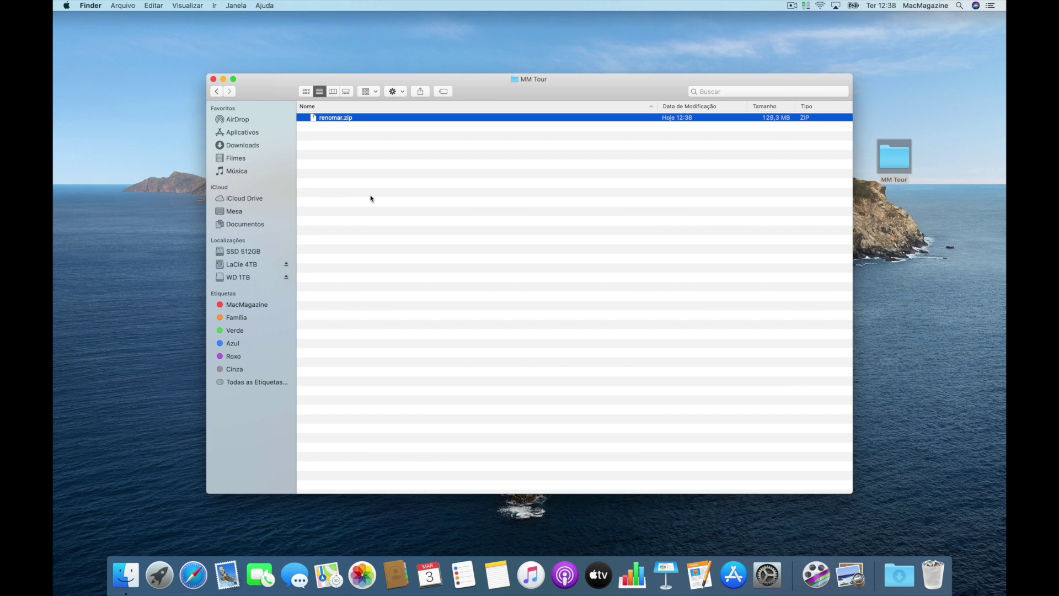
# Extract renomar.zip and open the extracted folder.
pyautogui.doubleClick(366, 118)
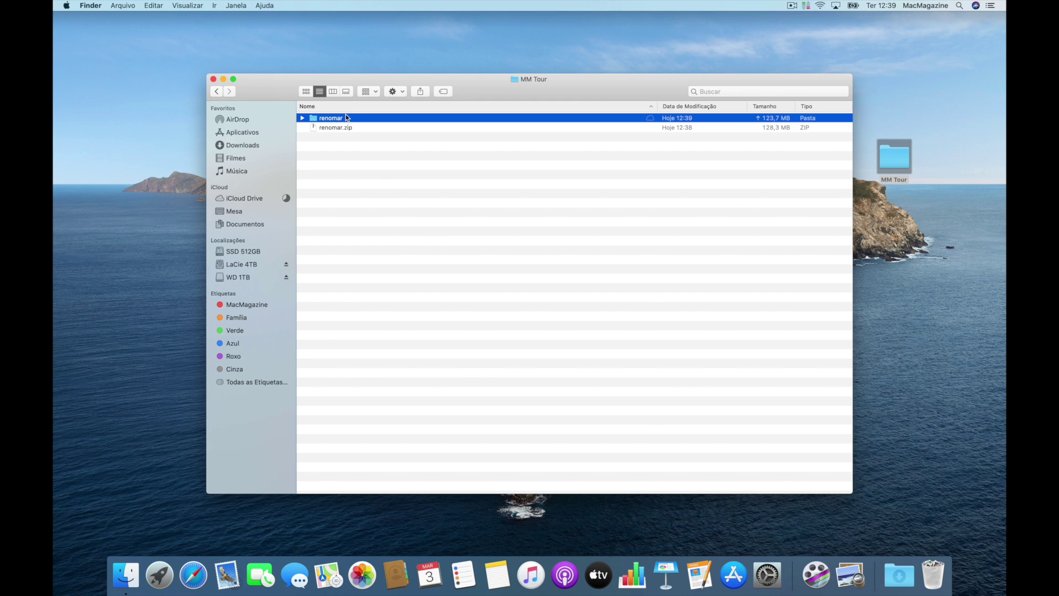
pyautogui.doubleClick(362, 119)
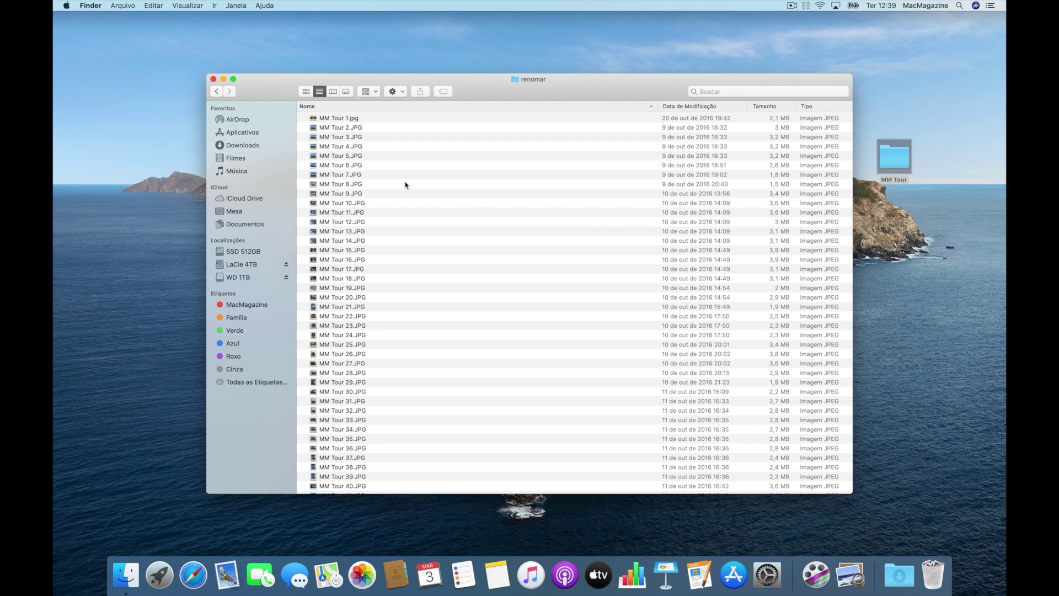
# Find the Obter Informações command for MM Tour 10.JPG and show the photo's information window.
pyautogui.click(393, 204)
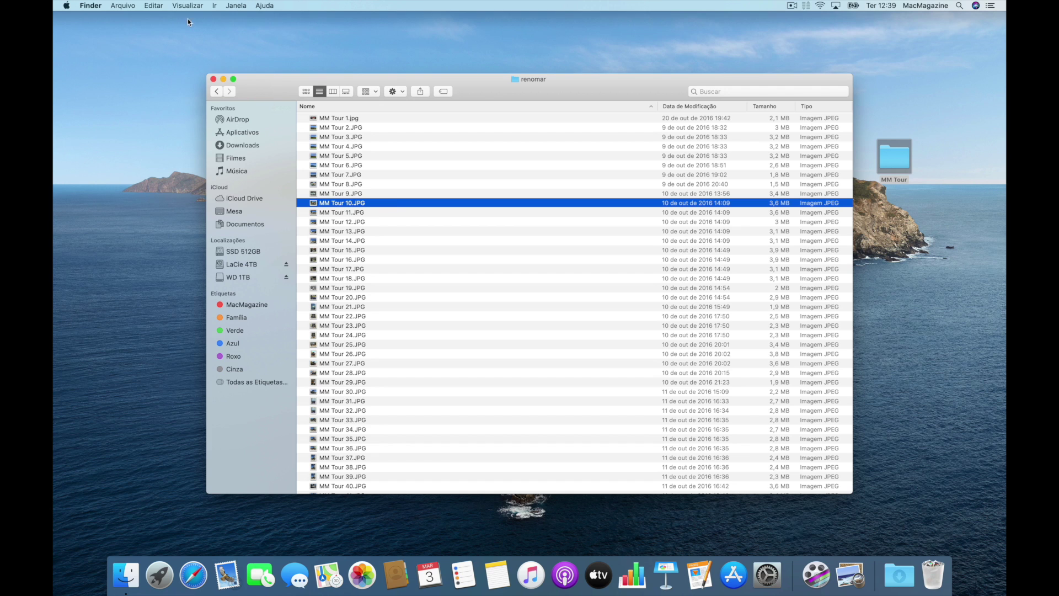
pyautogui.click(122, 5)
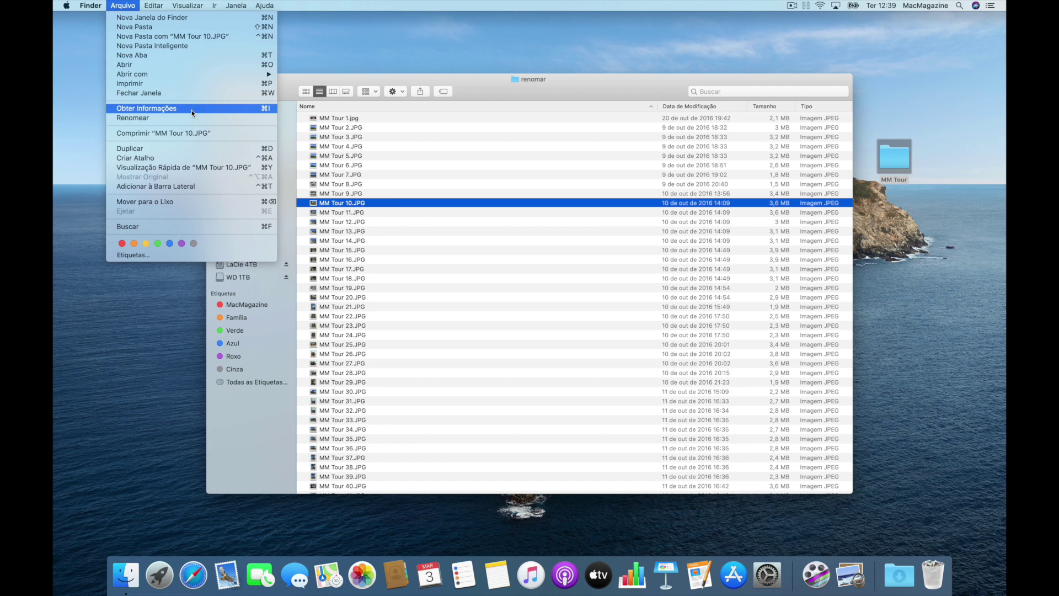
pyautogui.click(136, 2)
pyautogui.press('super+i')
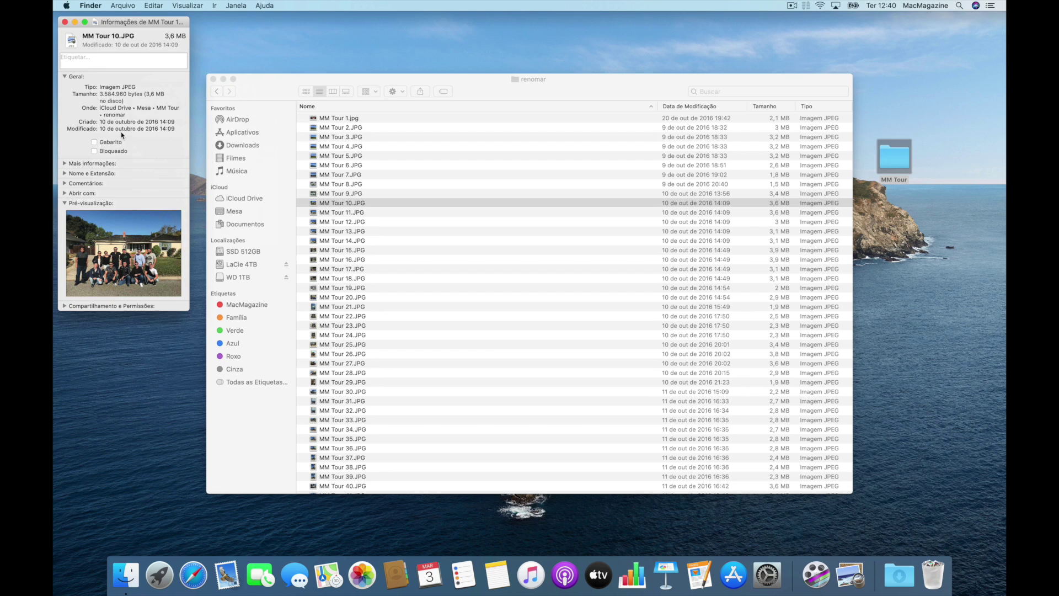
# Examine MM Tour 10.JPG's metadata, name and extension, comments, opening app choices, and sharing permissions in its information window.
pyautogui.click(65, 165)
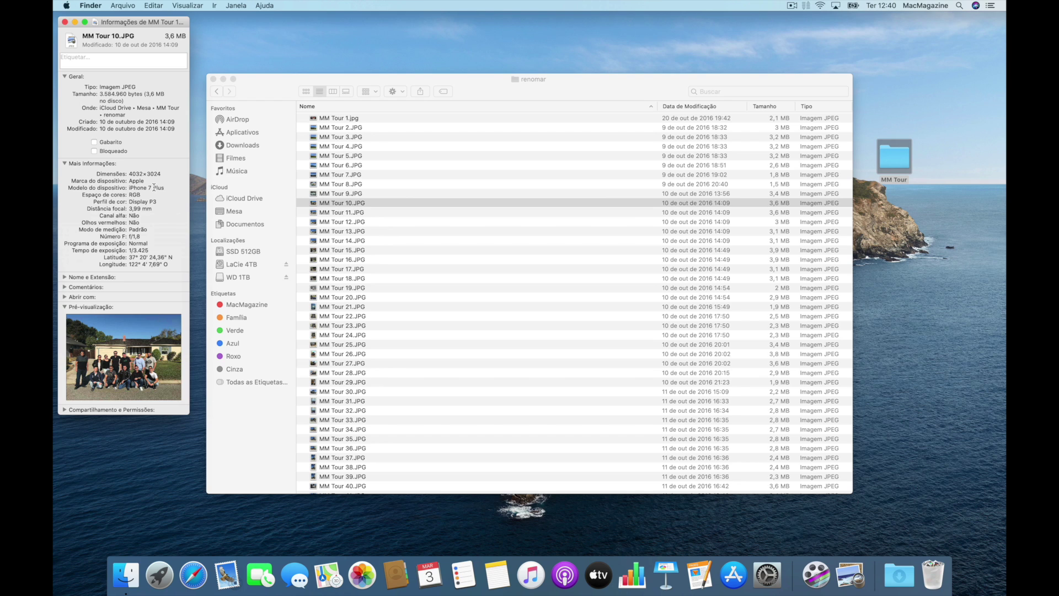
pyautogui.click(64, 278)
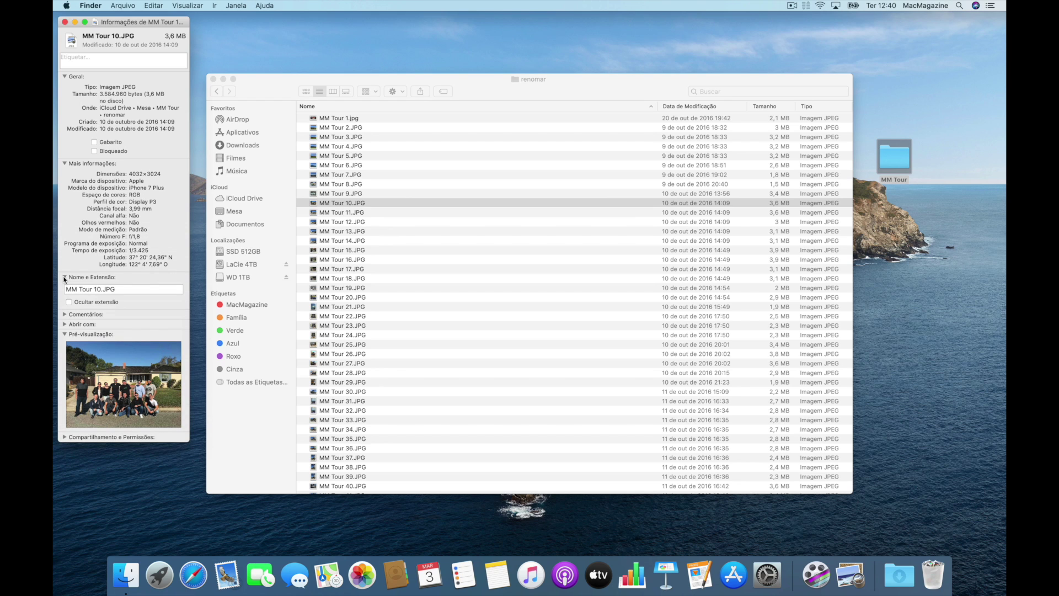
pyautogui.click(65, 314)
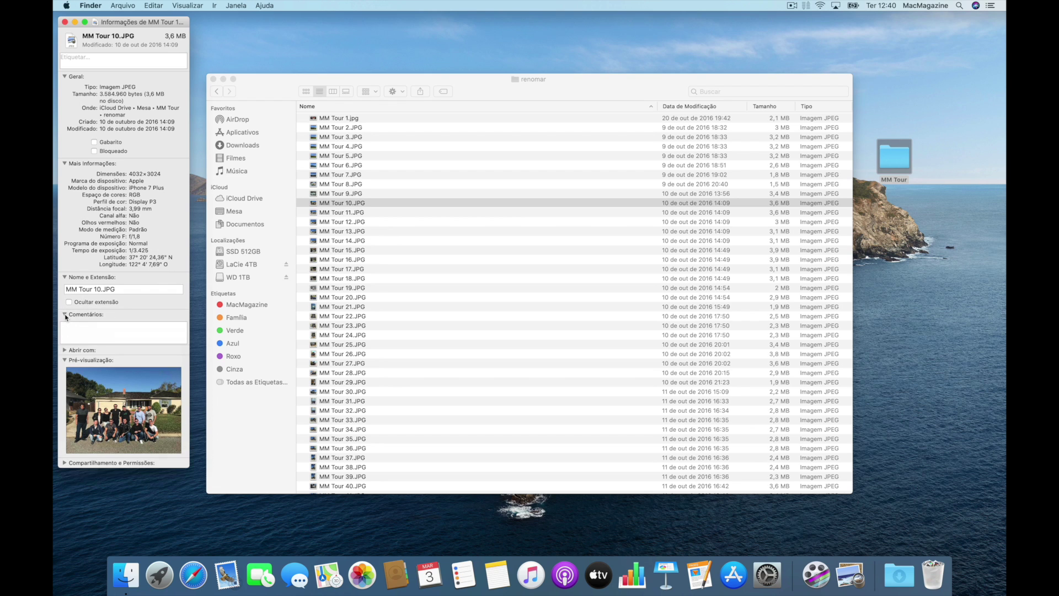
pyautogui.click(65, 352)
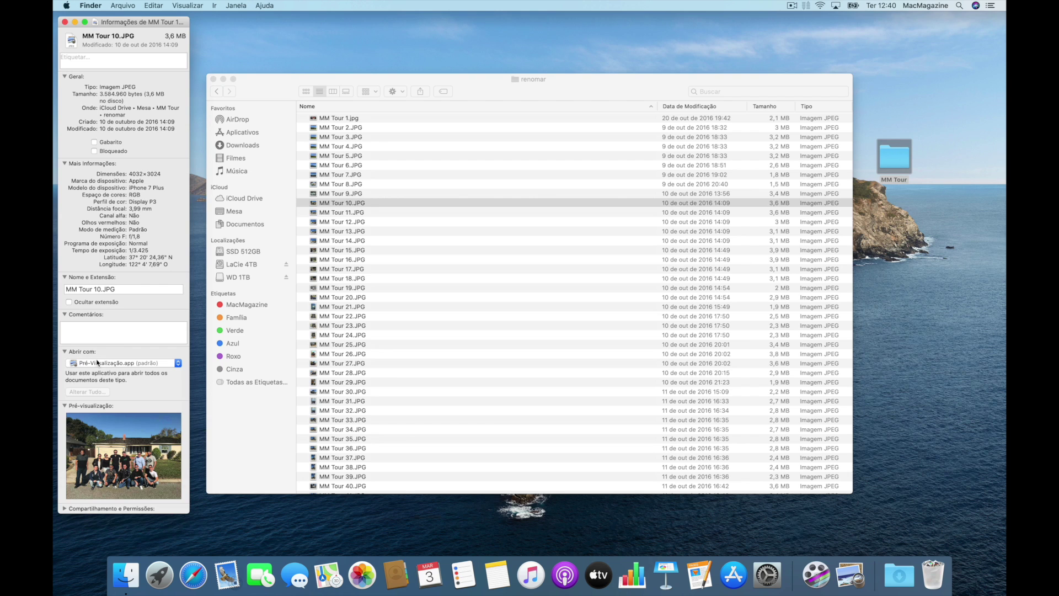
pyautogui.click(157, 365)
pyautogui.click(155, 358)
pyautogui.click(65, 508)
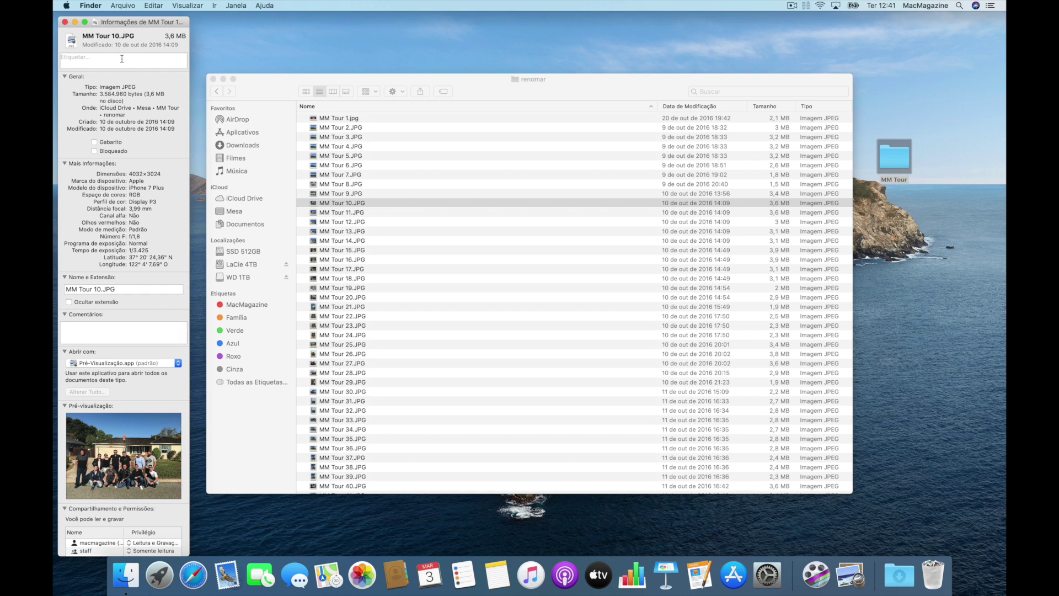
# Show separate information windows for MM Tour 11.JPG and MM Tour 12.JPG beside the first one.
pyautogui.click(376, 216)
pyautogui.click(370, 213)
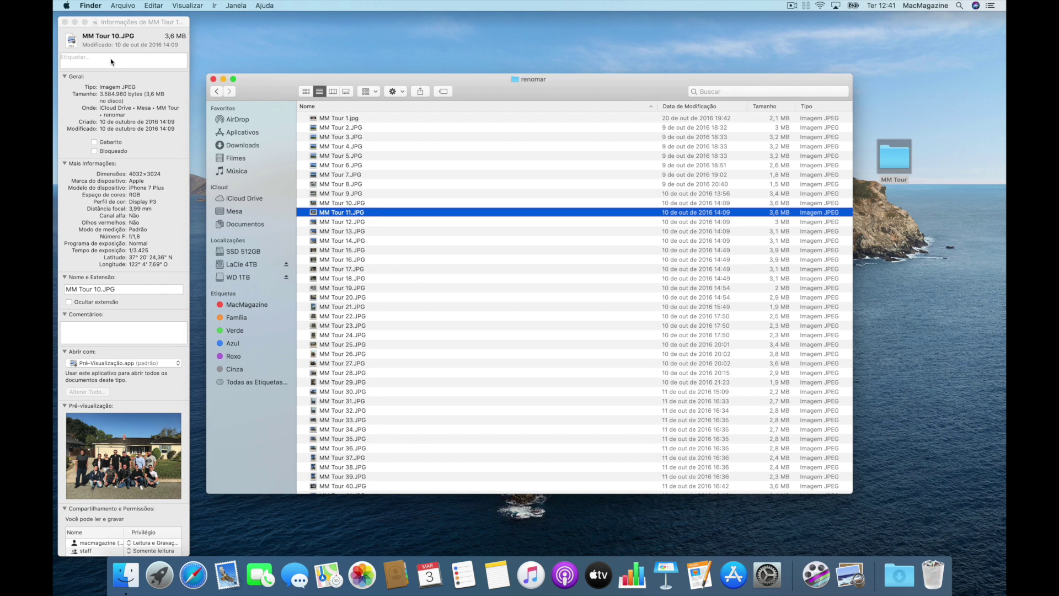
pyautogui.press('super+i')
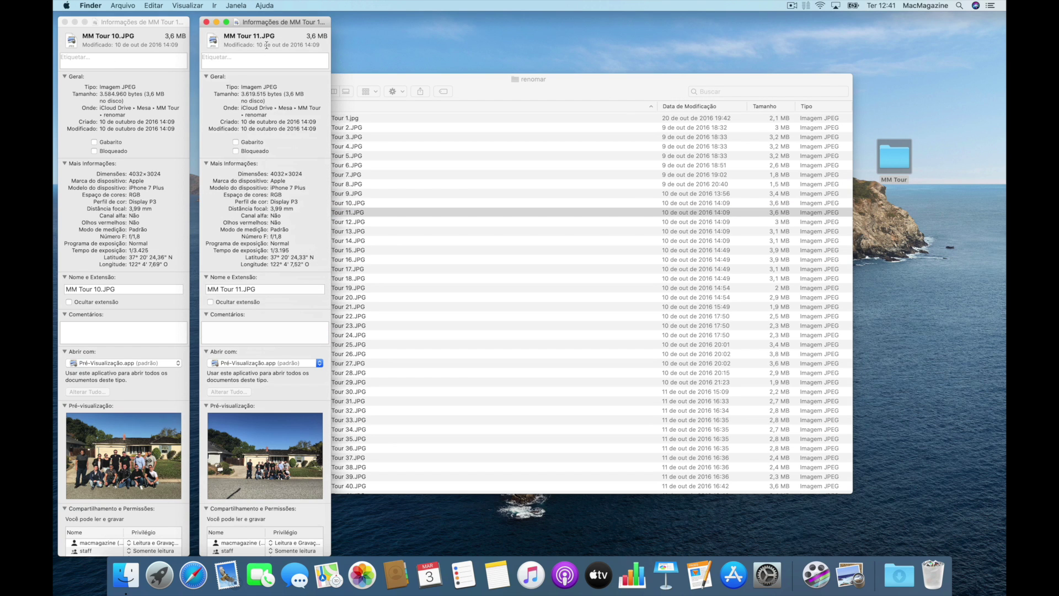
pyautogui.click(371, 210)
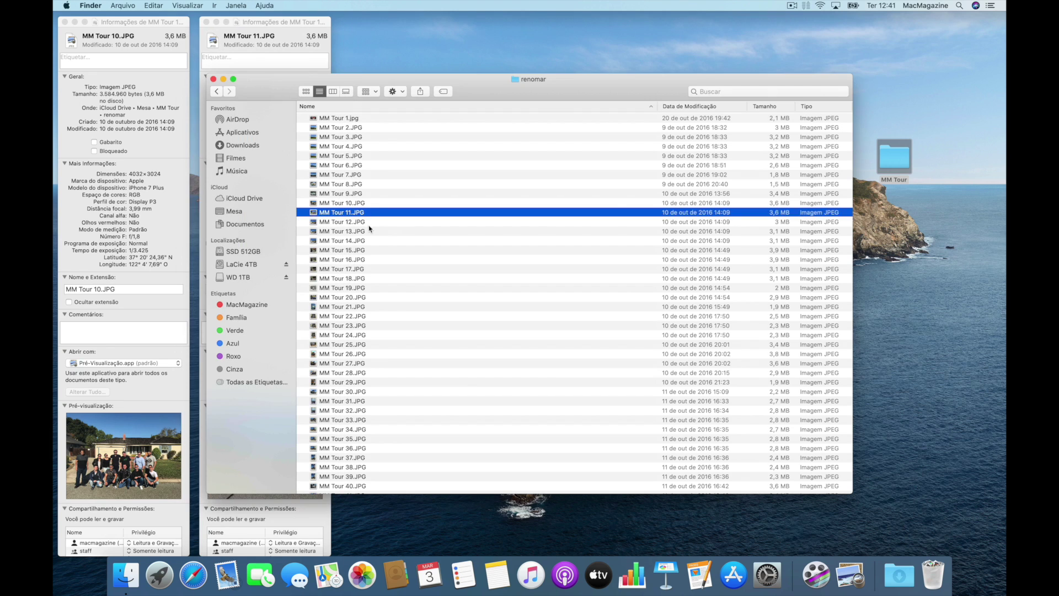
pyautogui.click(368, 223)
pyautogui.press('super+i')
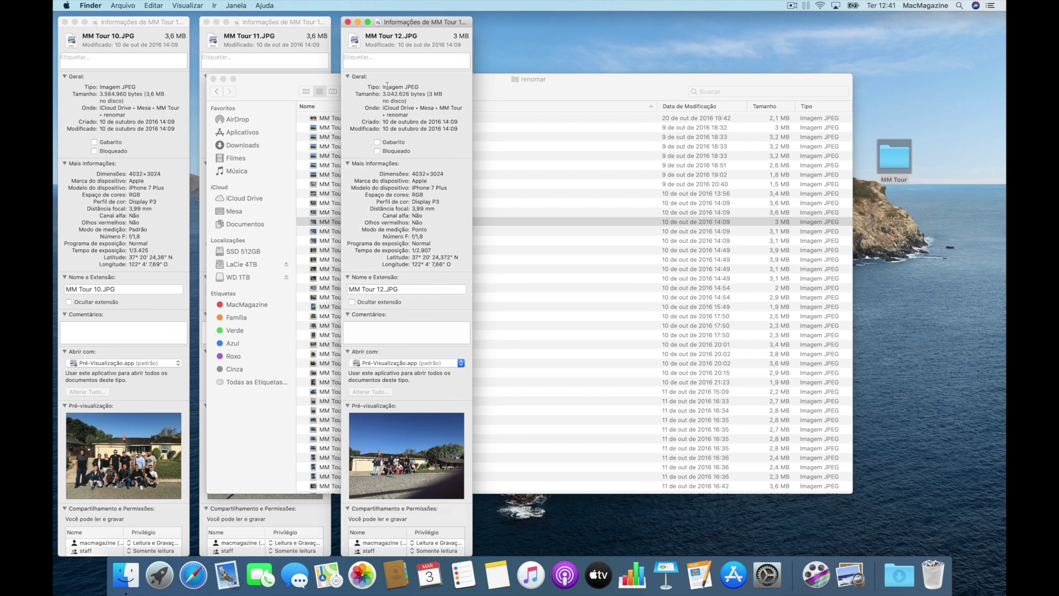
# Close the information windows of MM Tour 12.JPG, MM Tour 11.JPG and MM Tour 10.JPG.
pyautogui.click(349, 22)
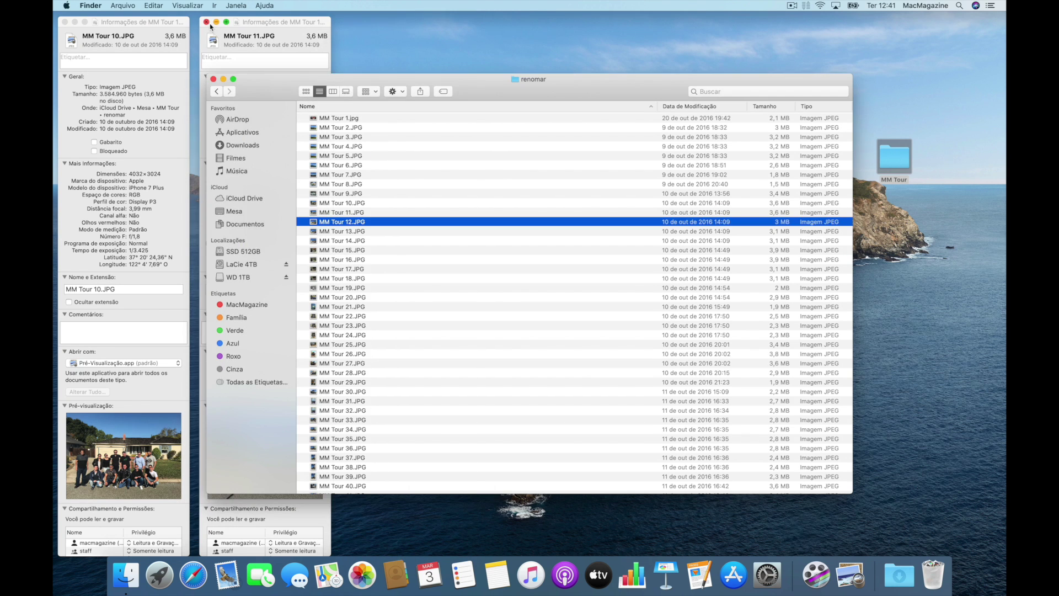
pyautogui.click(207, 22)
pyautogui.click(65, 22)
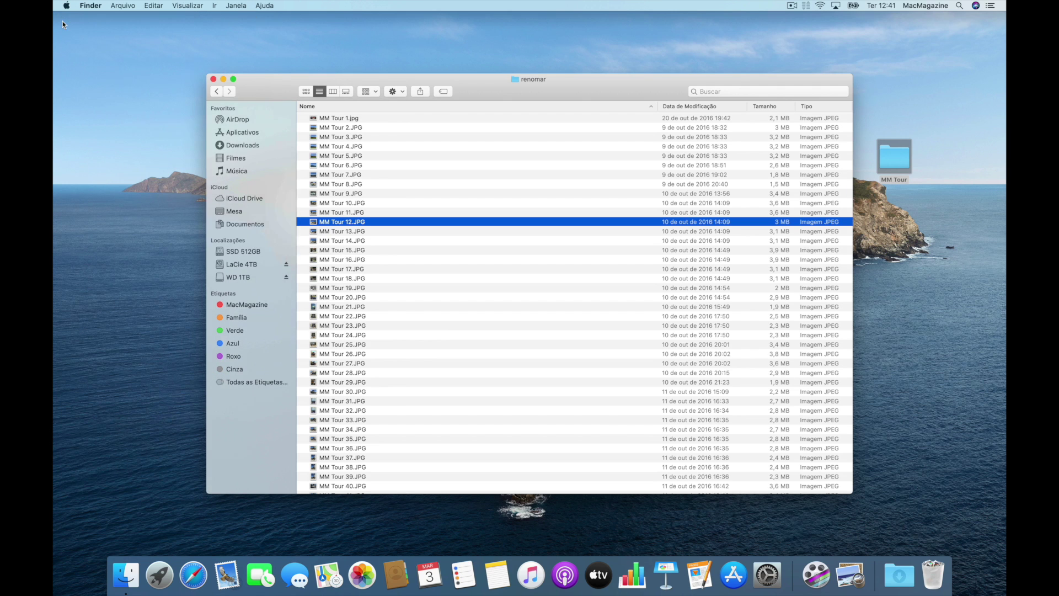
# Show the Inspector (Mostrar Inspetor) for MM Tour 12.JPG instead of a regular information window.
pyautogui.click(124, 5)
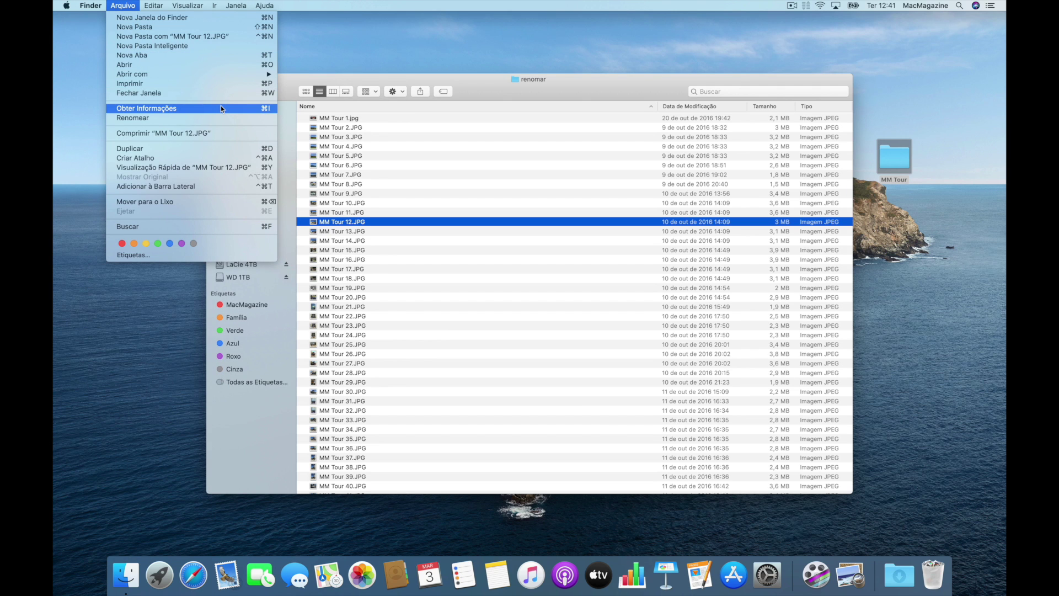
pyautogui.press('alt')
pyautogui.press('alt')
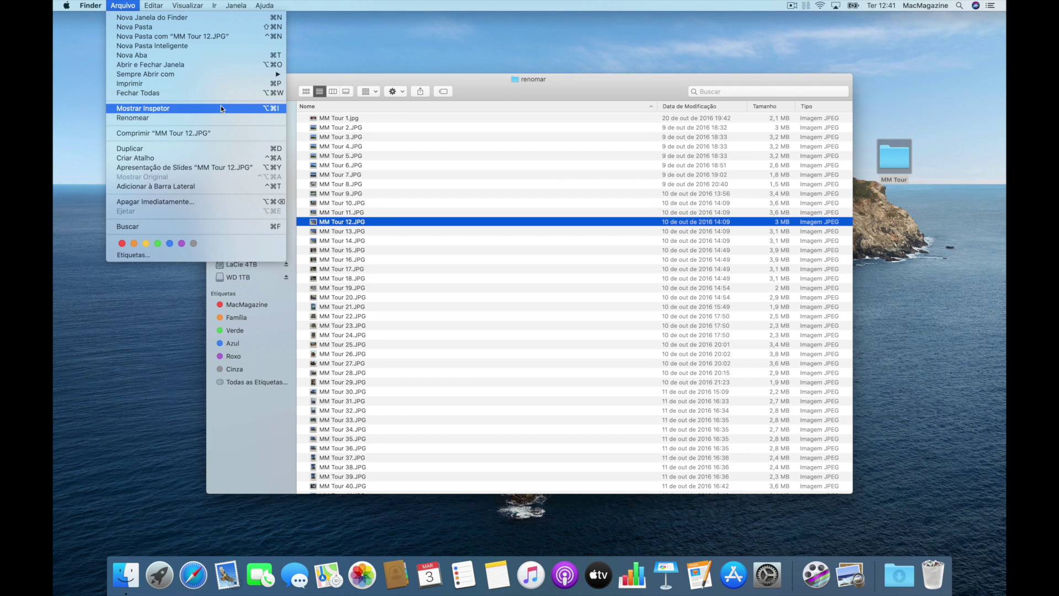
pyautogui.click(221, 107)
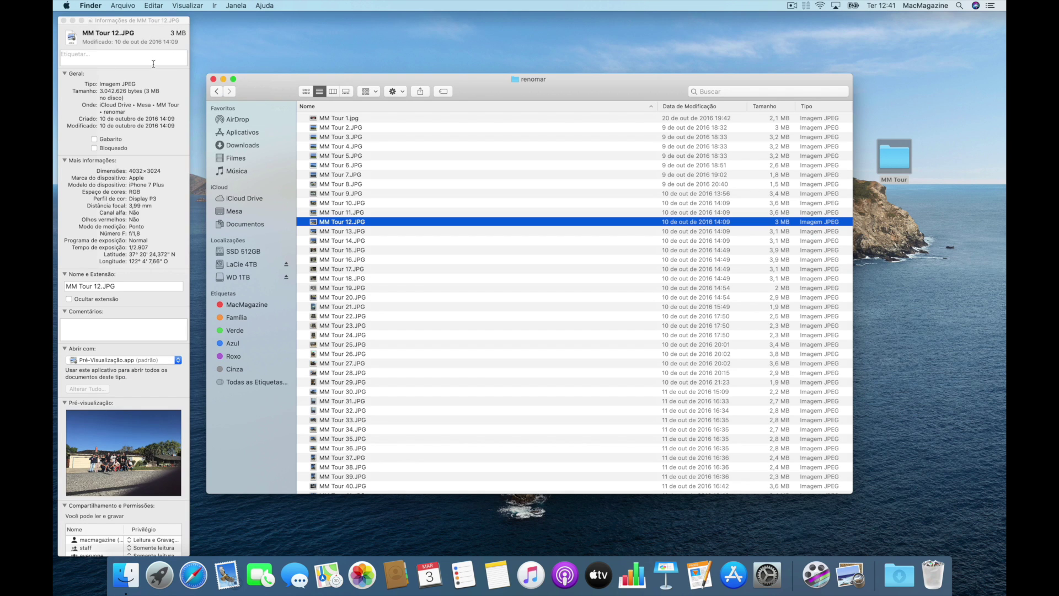
# View the Inspector details for MM Tour 10.JPG, MM Tour 14.JPG, and the combined selection of MM Tour 10.JPG through MM Tour 15.JPG.
pyautogui.click(376, 204)
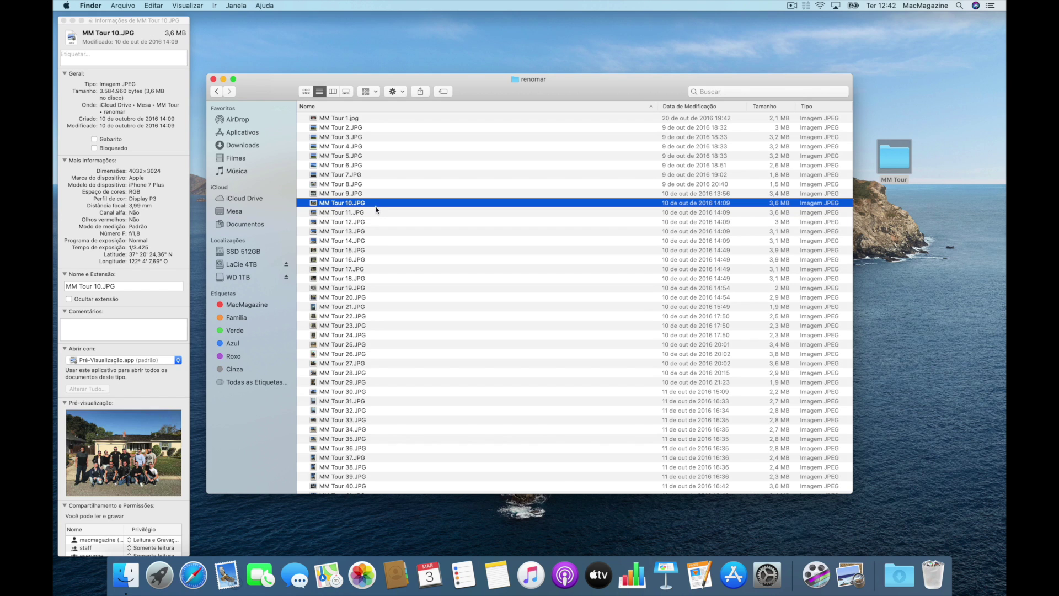
pyautogui.click(378, 239)
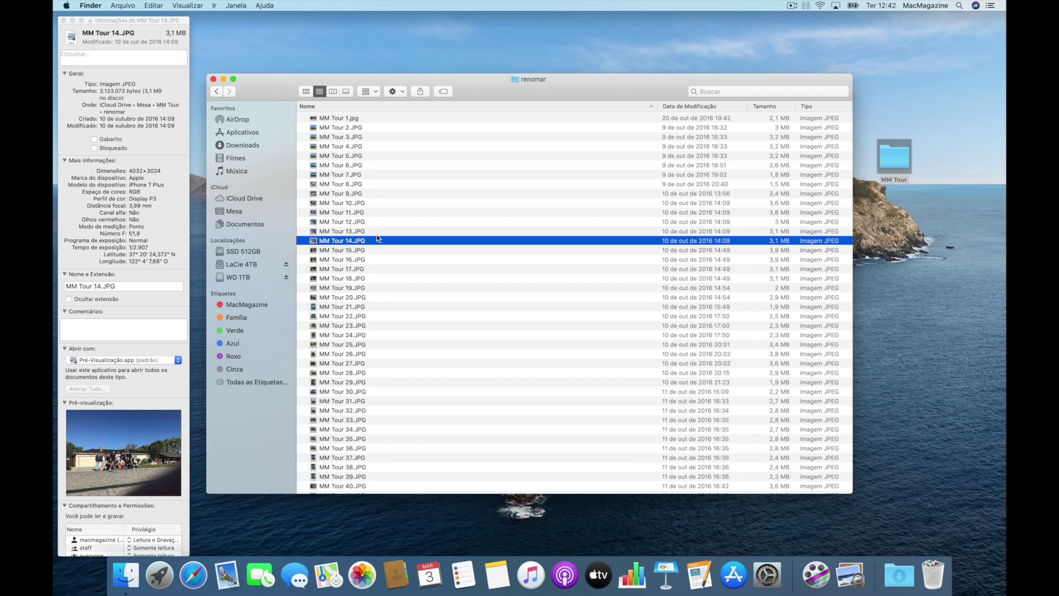
pyautogui.click(374, 206)
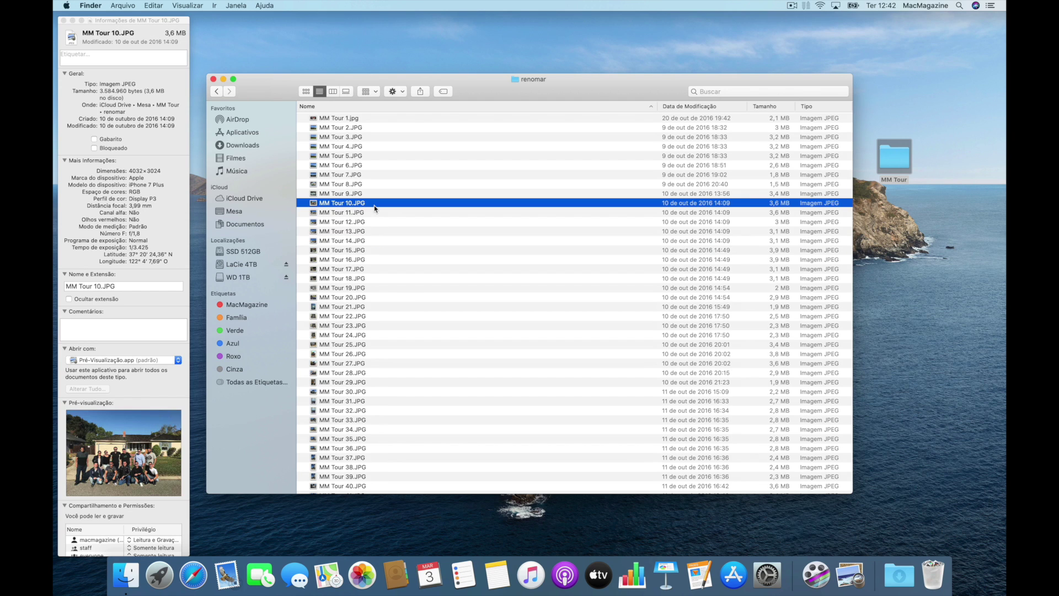
pyautogui.keyDown('shift'); pyautogui.click(377, 251); pyautogui.keyUp('shift')
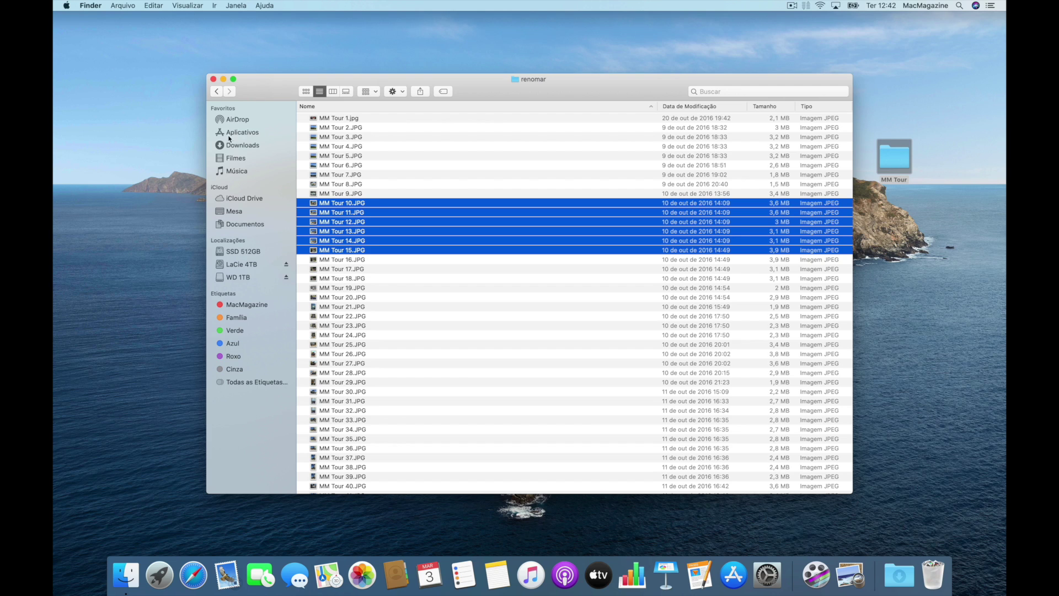
# Show the information window of the Utilitários folder inside Aplicativos.
pyautogui.click(251, 131)
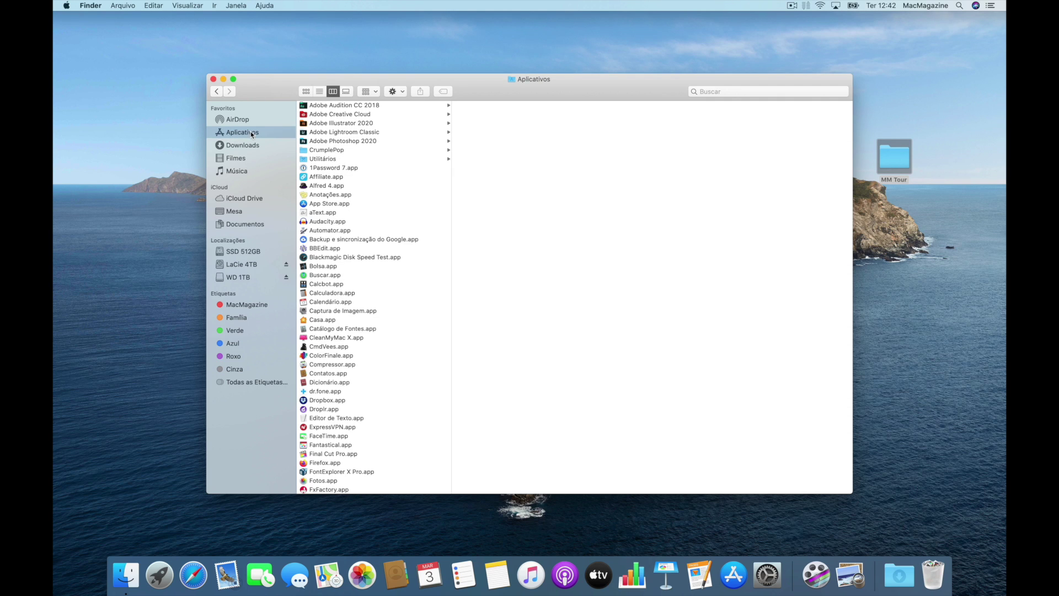
pyautogui.click(366, 159)
pyautogui.press('super+i')
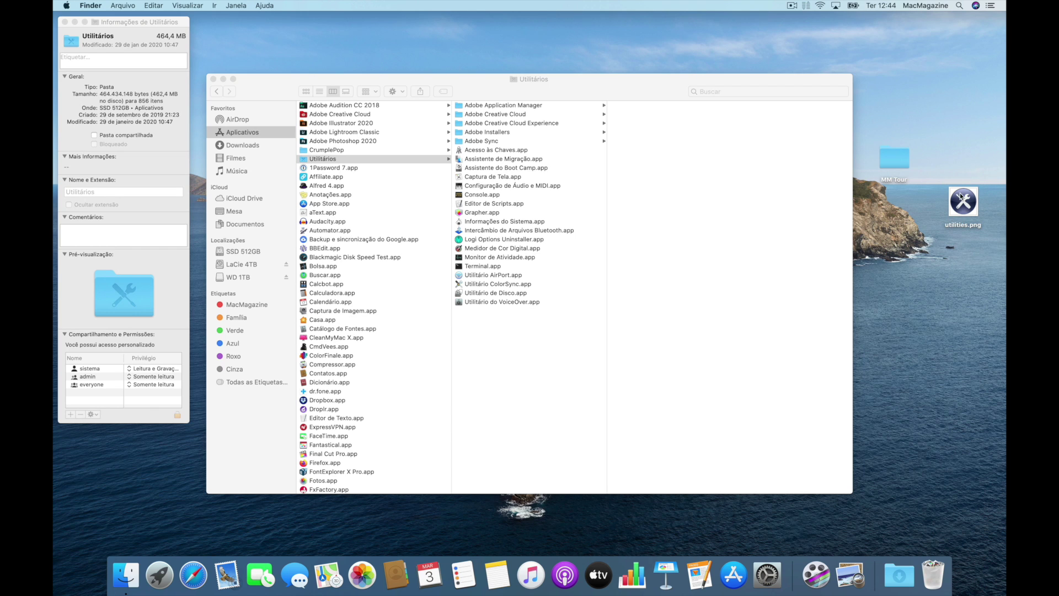
# View utilities.png from the desktop in Preview, quit Preview, and close the Utilitários information window.
pyautogui.doubleClick(965, 201)
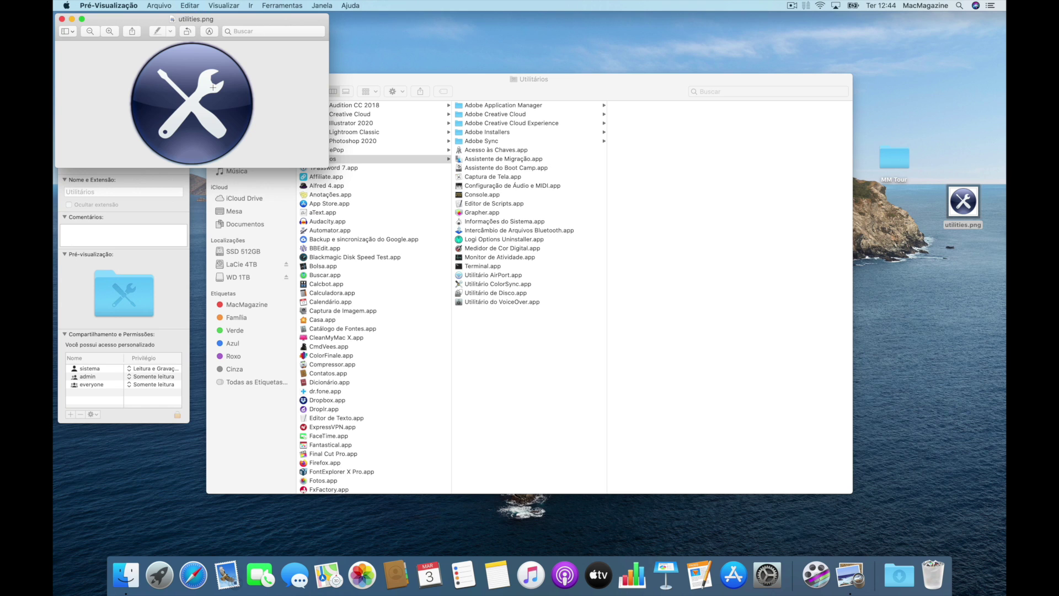
pyautogui.press('super+q')
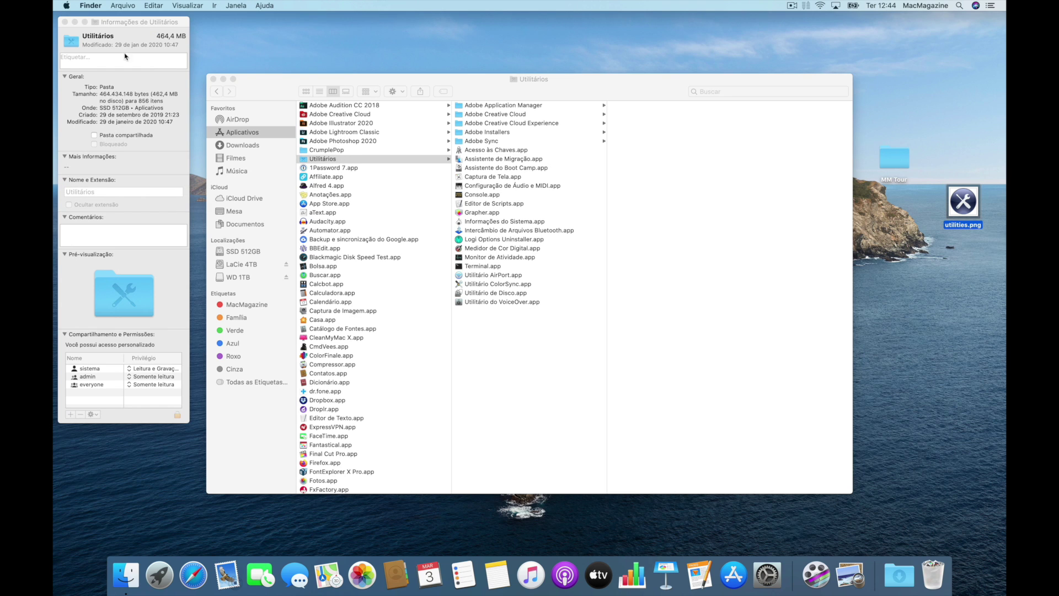
pyautogui.click(71, 39)
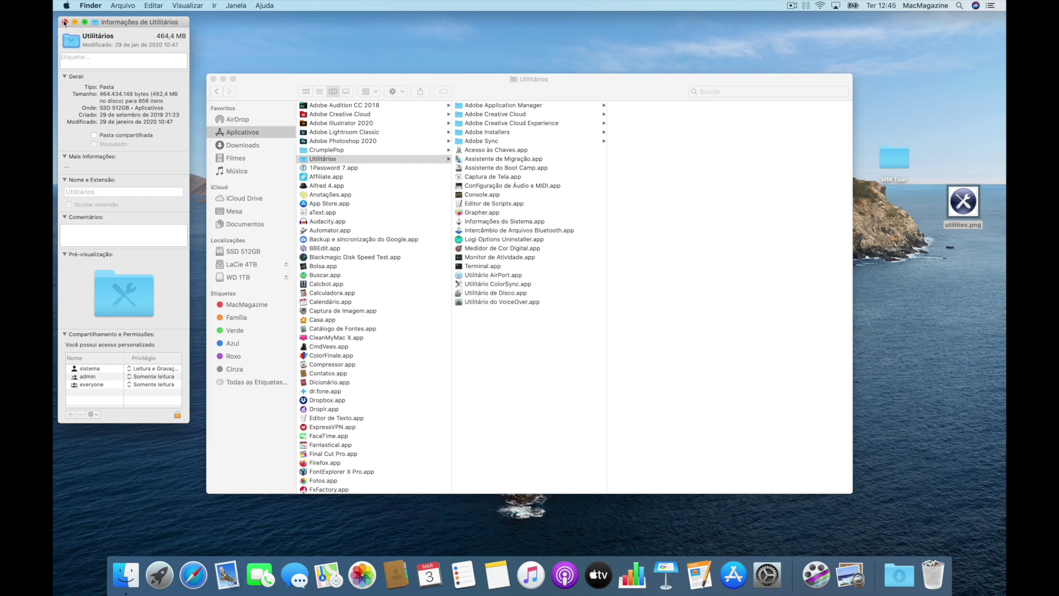
pyautogui.click(64, 22)
# Paste the copied utilities image as the CrumplePop folder's icon in its information window, and restore the original icon.
pyautogui.click(342, 150)
pyautogui.press('super+i')
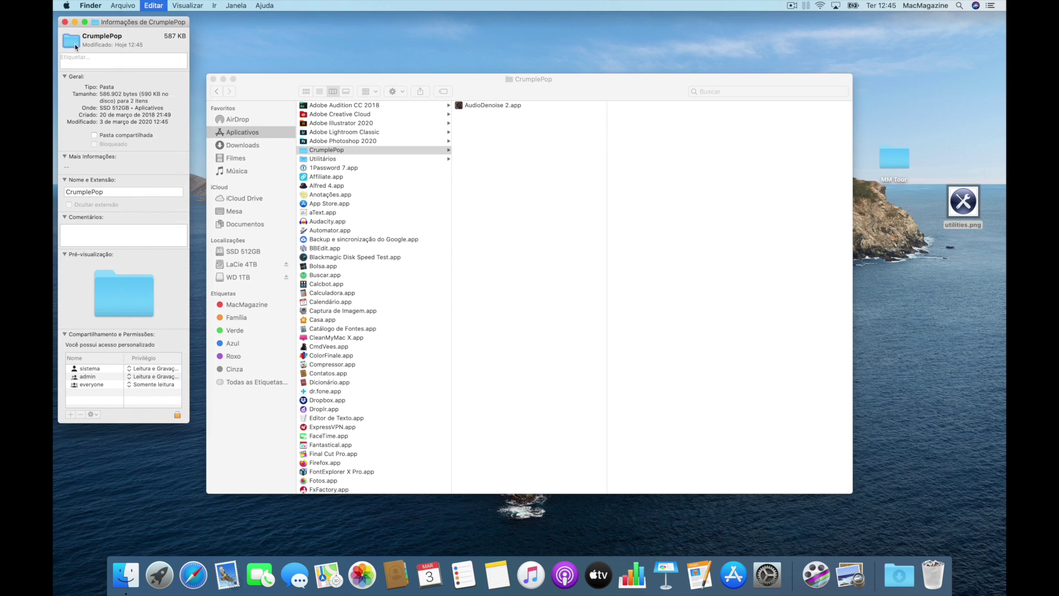
pyautogui.click(72, 41)
pyautogui.press('super+v')
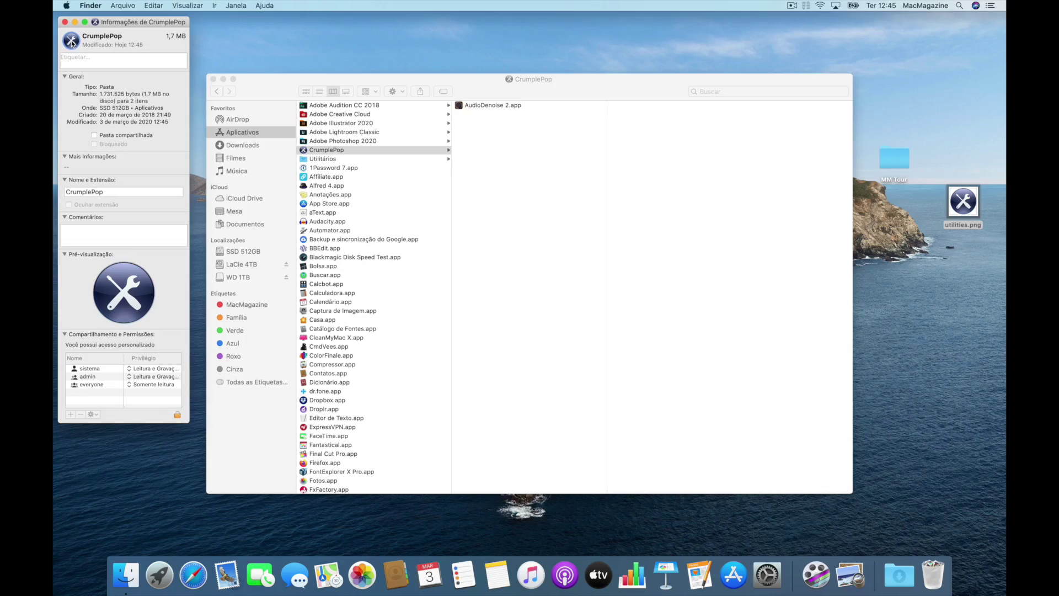
pyautogui.press('Delete')
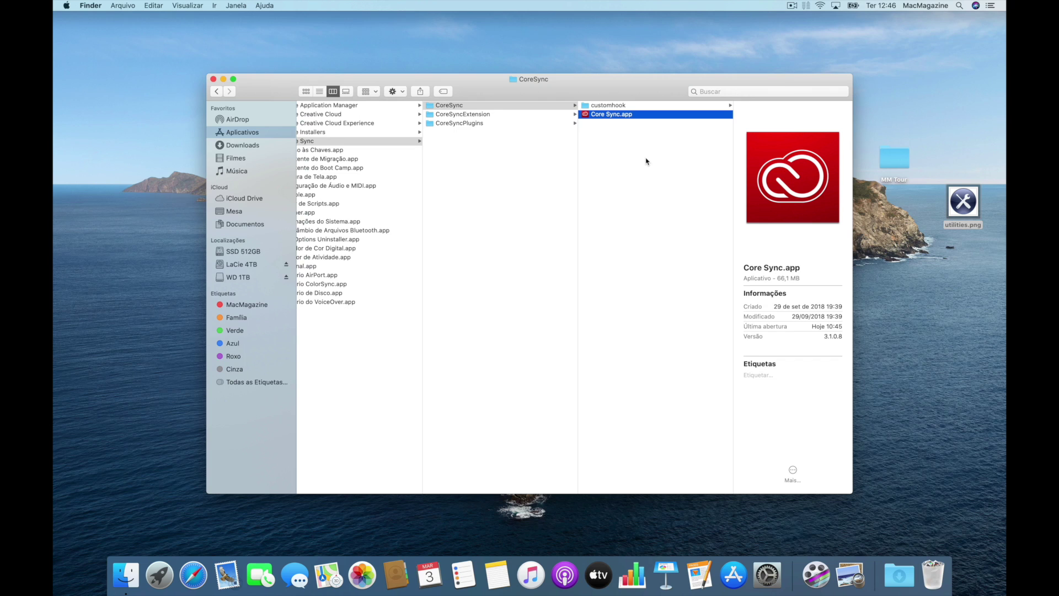
# Go from the CoreSync folder back up to Utilitários using the folder hierarchy of the window title.
pyautogui.keyDown('super'); pyautogui.click(535, 82); pyautogui.keyUp('super')
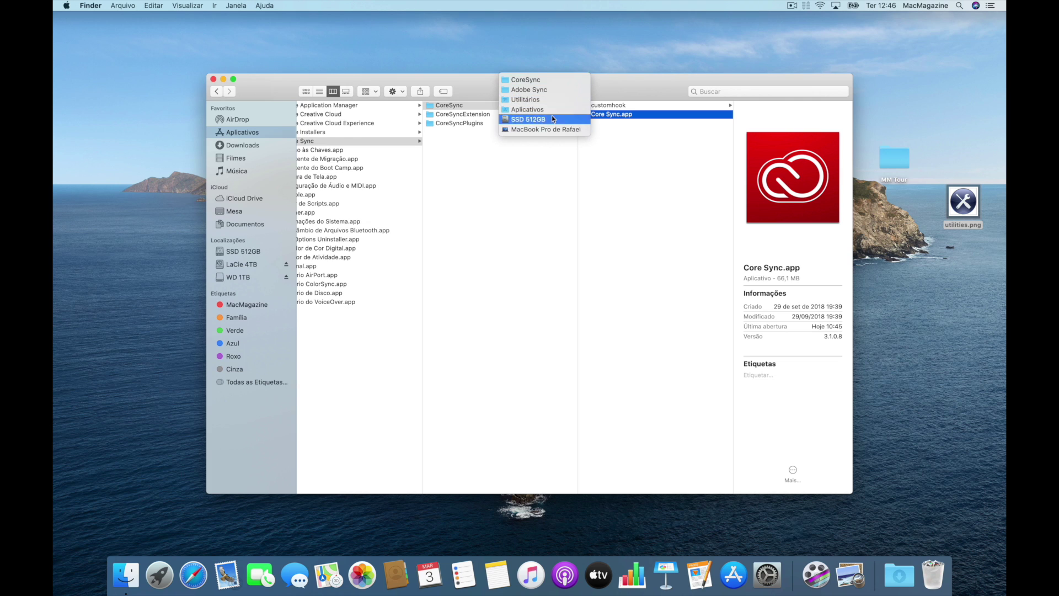
pyautogui.click(554, 101)
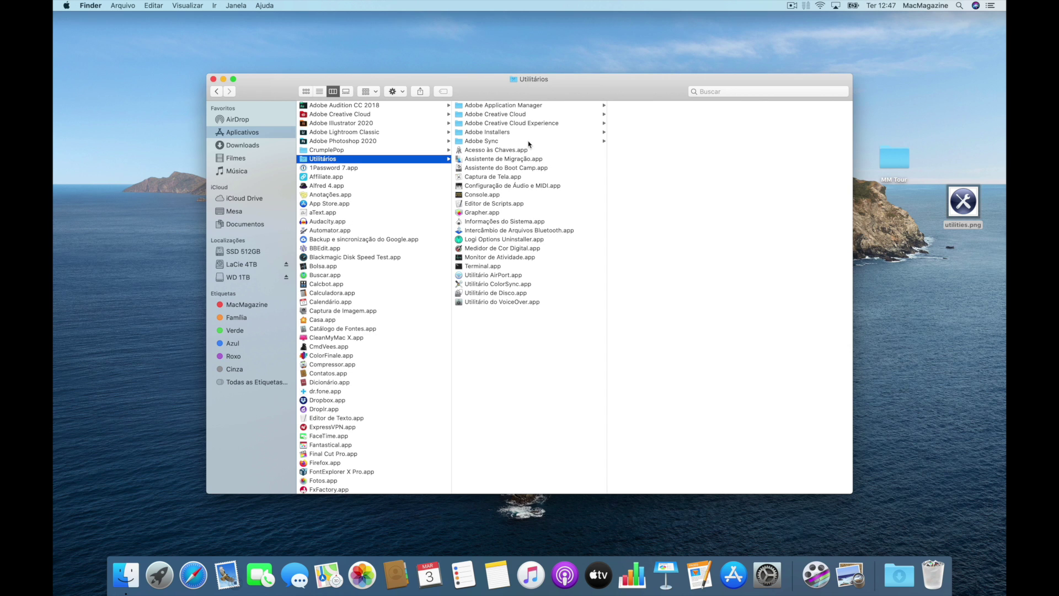
# Show the path bar and use it to return to Utilitários from the CoreSync folder inside Adobe Sync.
pyautogui.click(187, 6)
pyautogui.click(257, 181)
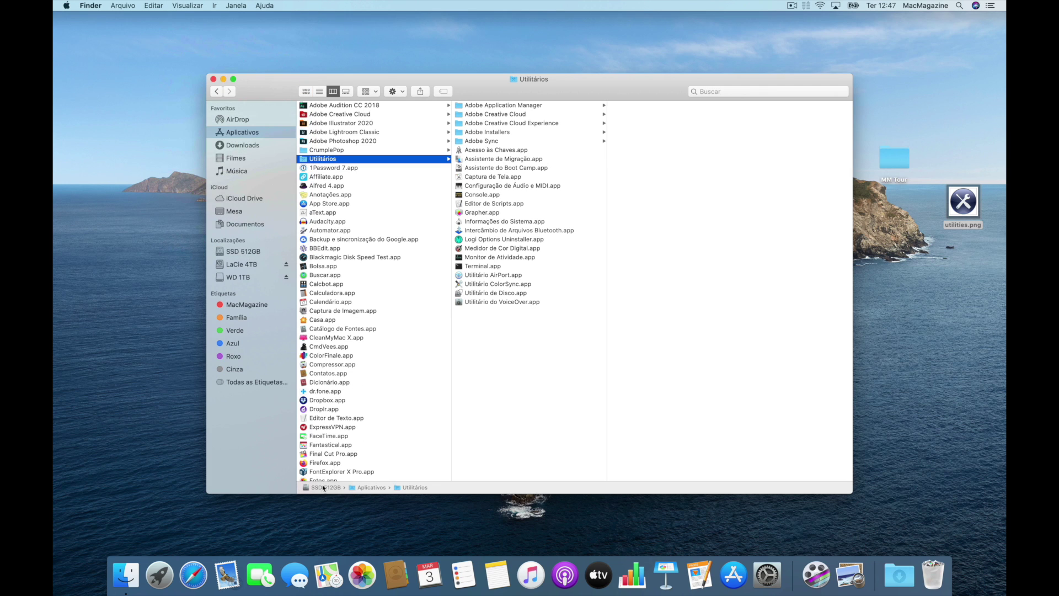
pyautogui.click(529, 141)
pyautogui.click(657, 106)
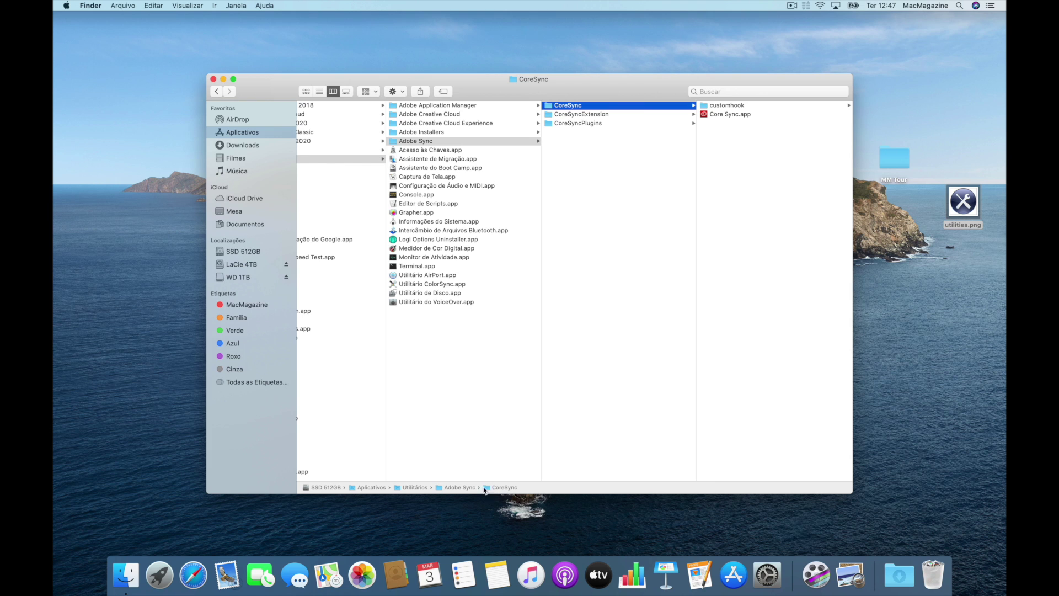
pyautogui.doubleClick(415, 488)
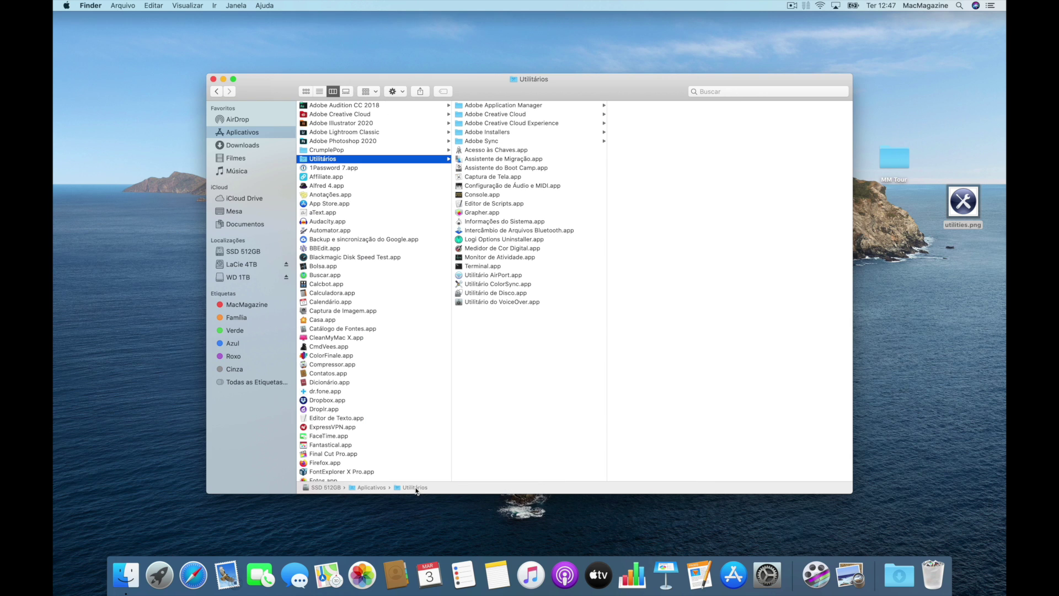
# Show the status bar in the Utilitários window.
pyautogui.click(193, 6)
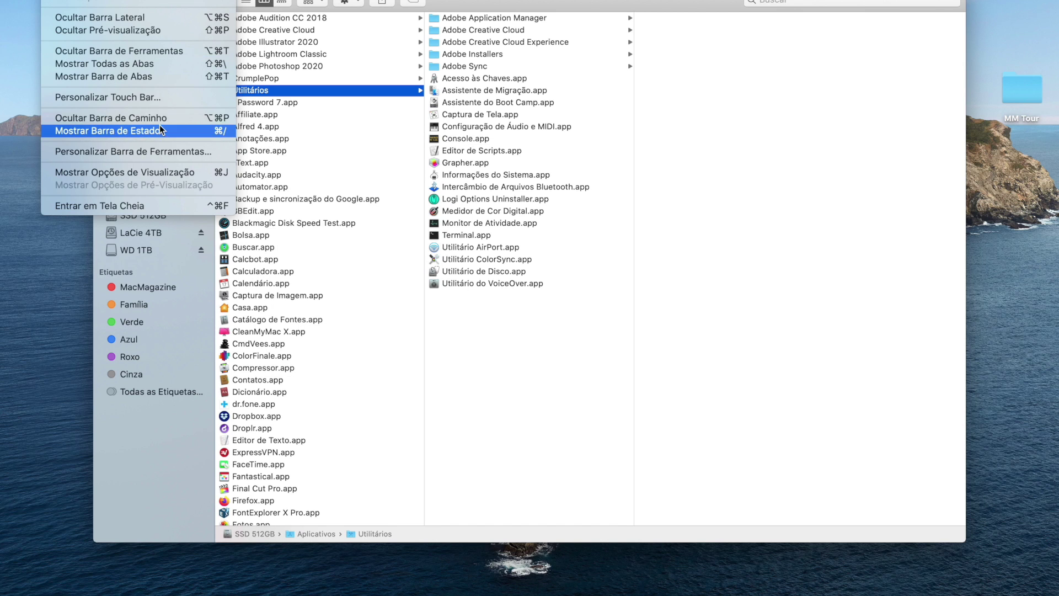
pyautogui.click(160, 130)
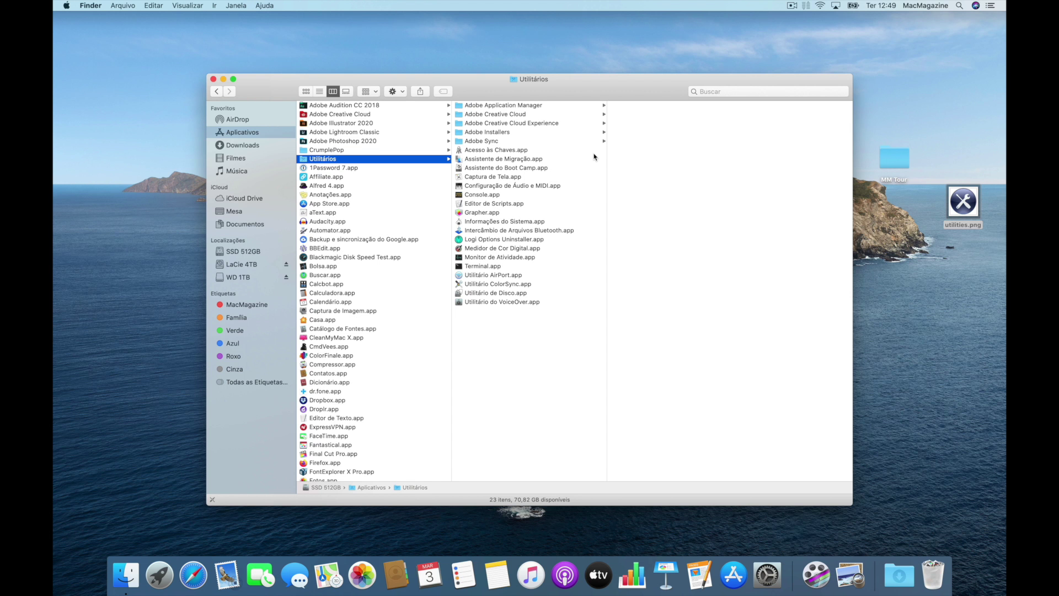
# Open Terminal from Utilitários, enter rm, and insert the path of Console.app into the command line.
pyautogui.moveTo(508, 269); pyautogui.dragTo(508, 269)
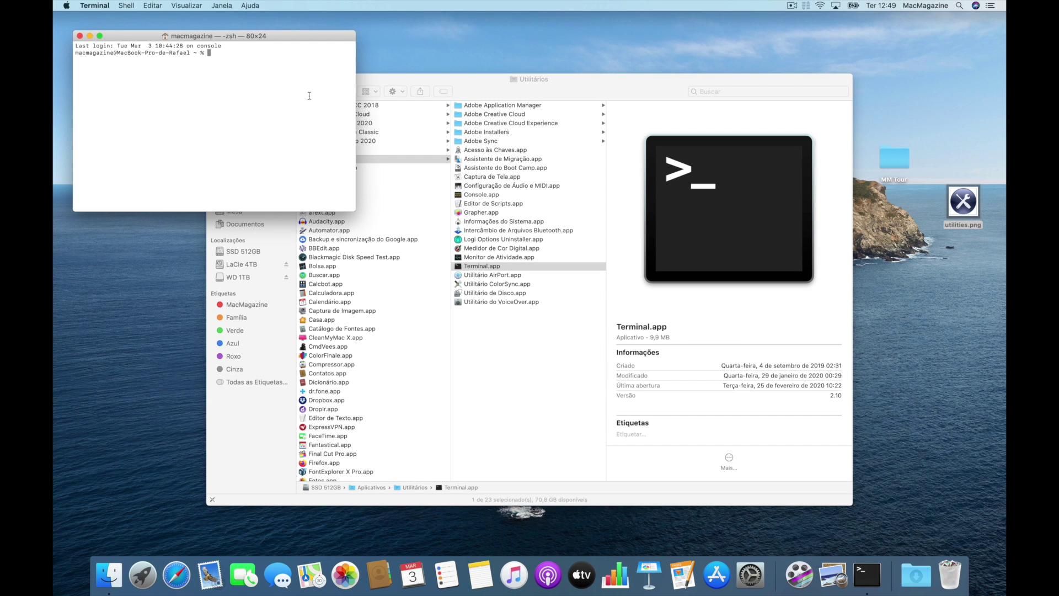
pyautogui.write('rm')
pyautogui.moveTo(488, 197); pyautogui.dragTo(305, 91)
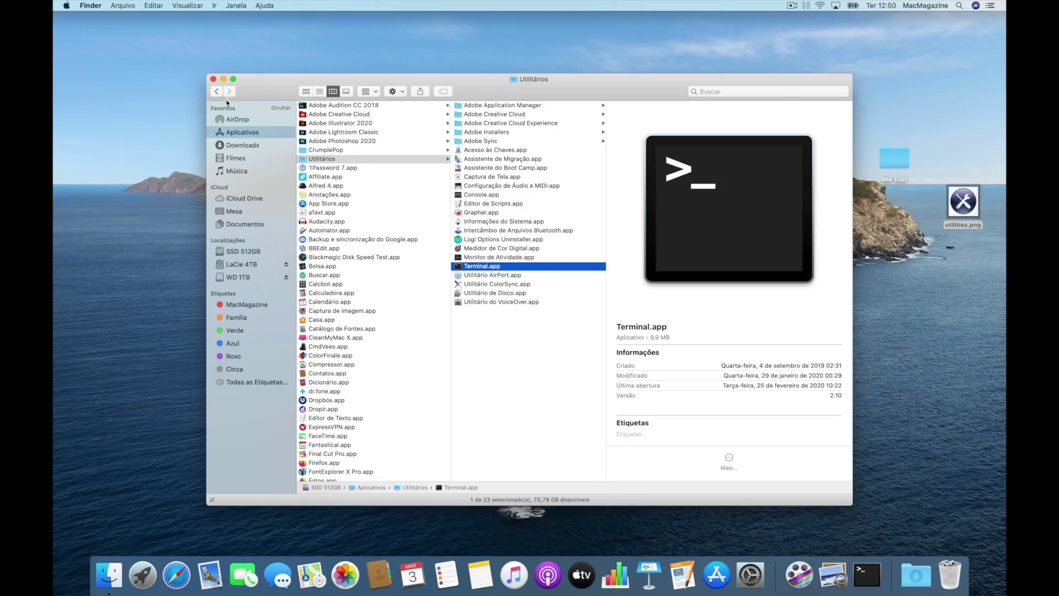
# Show the Forçar Encerrar Aplicativos window listing Finder, and close it without restarting Finder.
pyautogui.click(66, 5)
pyautogui.click(121, 71)
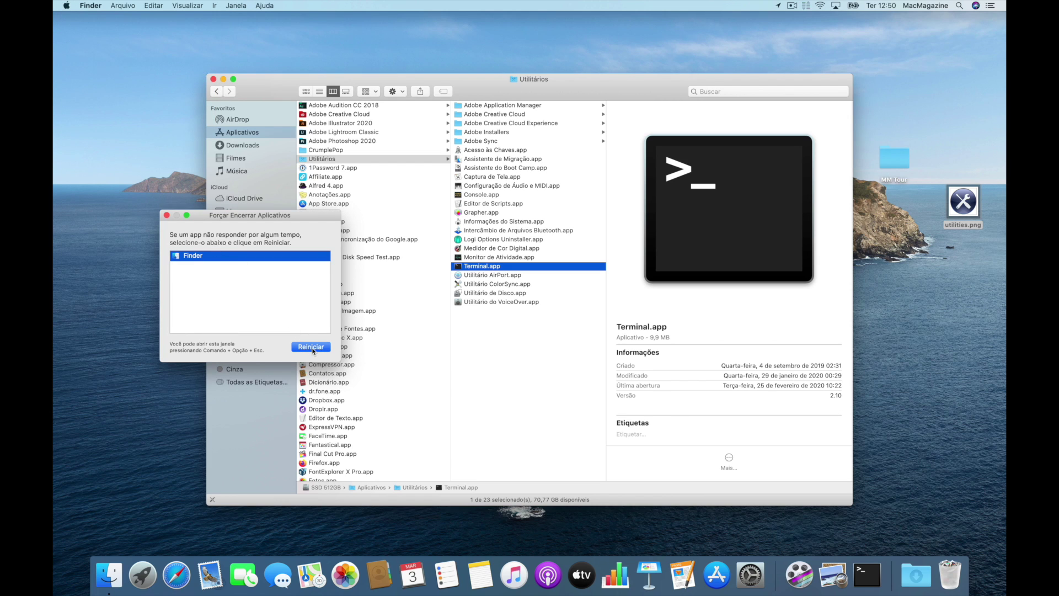
pyautogui.click(167, 215)
# Open Terminal from Utilitários and restart Finder with the command killall Finder.
pyautogui.doubleClick(494, 268)
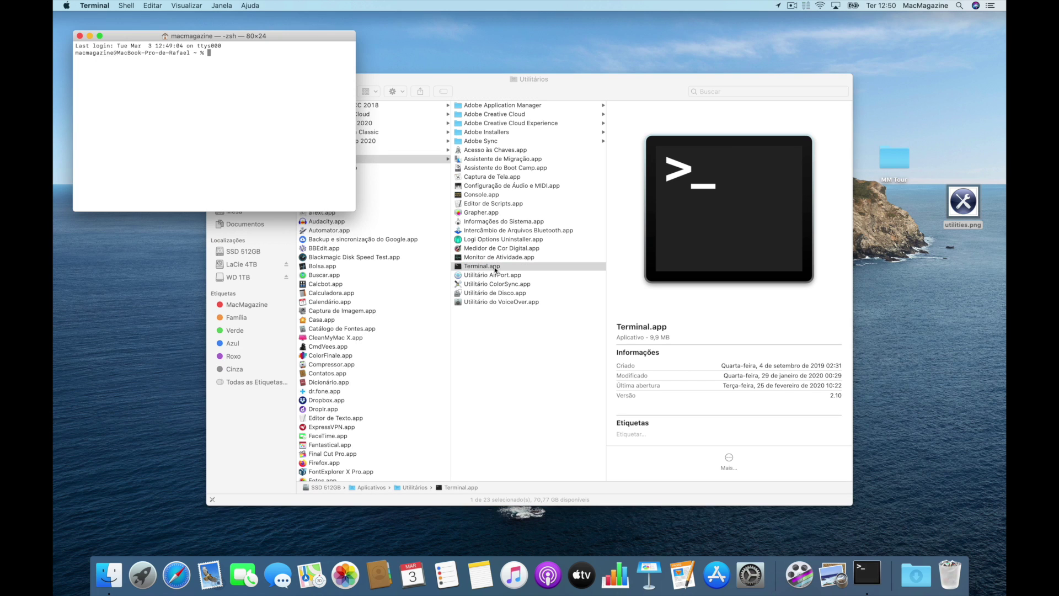
pyautogui.write('killall Finbd')
pyautogui.press('BackSpace')
pyautogui.press('BackSpace')
pyautogui.write('der')
pyautogui.press('Return')
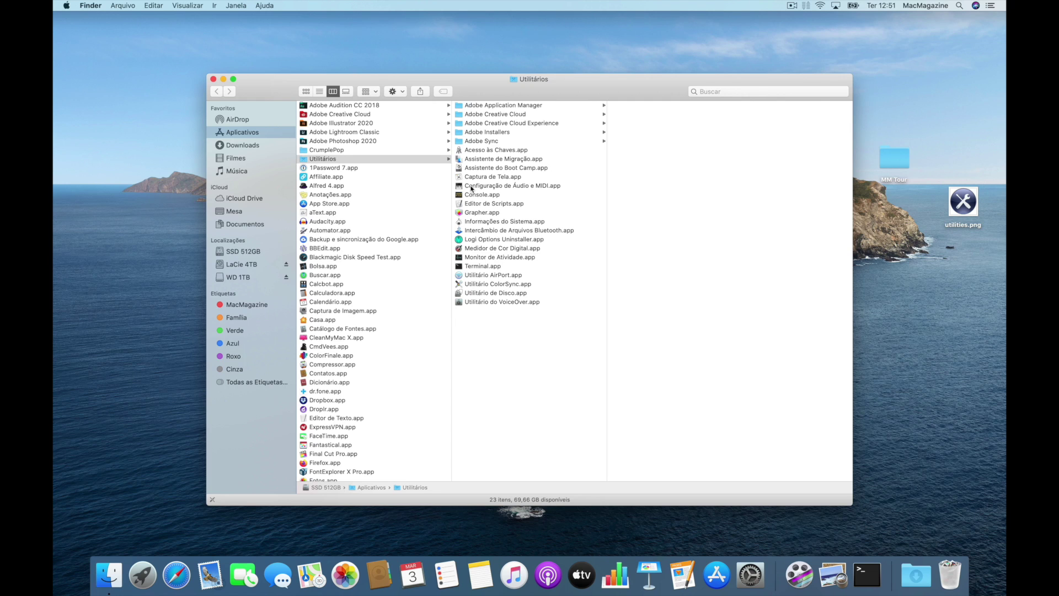
# Show the Ir para Pasta dialog for entering a folder path, and cancel it.
pyautogui.click(215, 6)
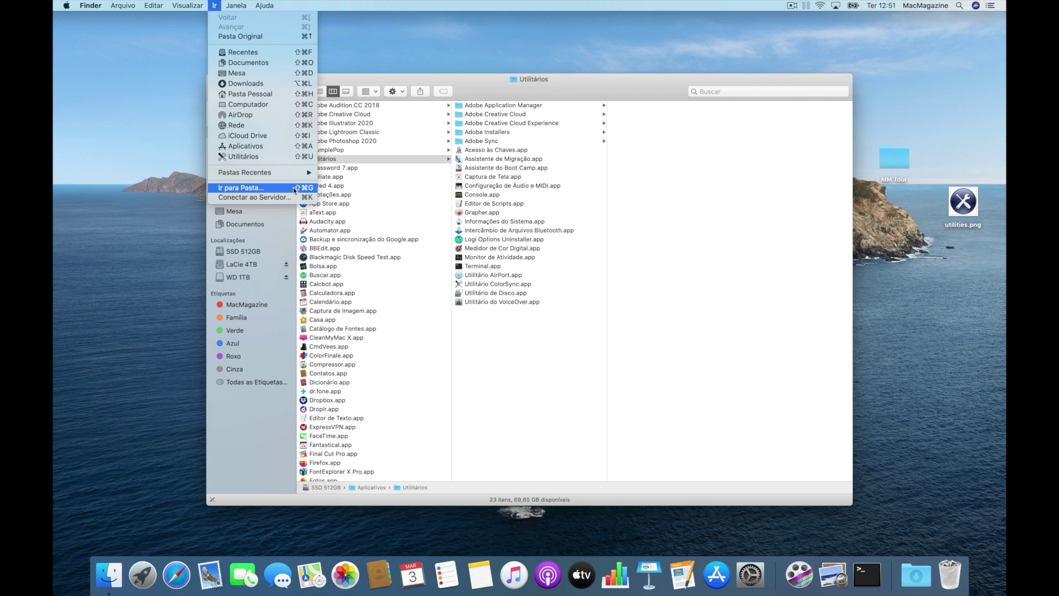
pyautogui.click(259, 188)
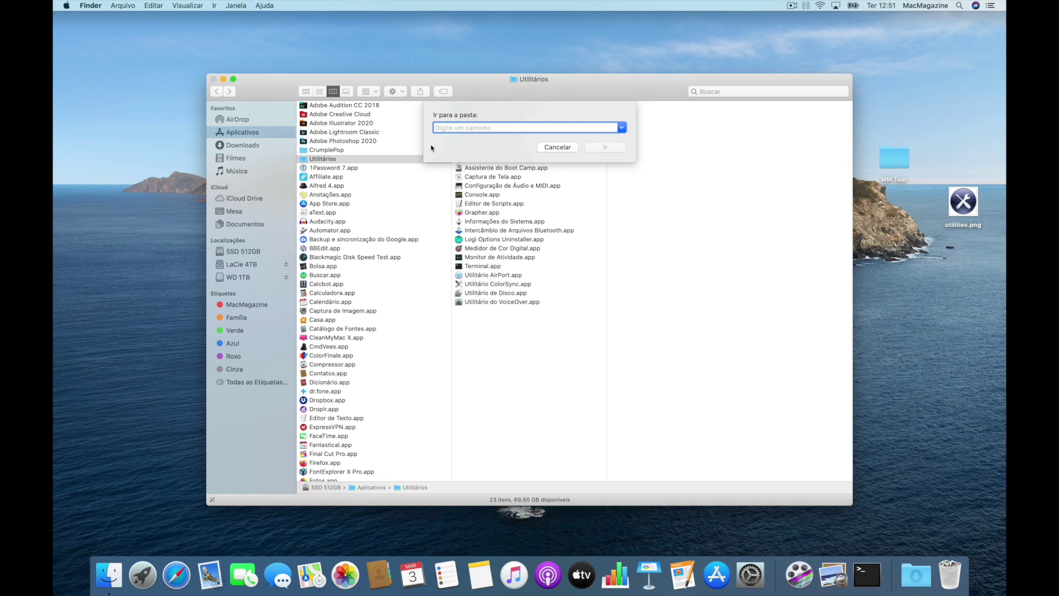
pyautogui.click(550, 147)
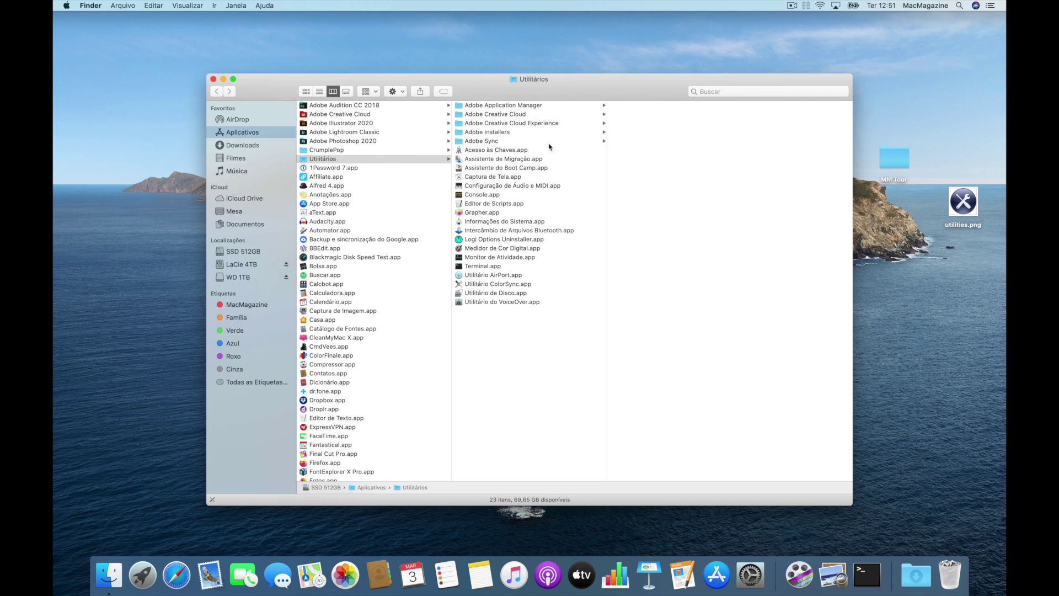
# Reveal the hidden Biblioteca entry among Finder's Ir destinations and open that folder.
pyautogui.click(214, 6)
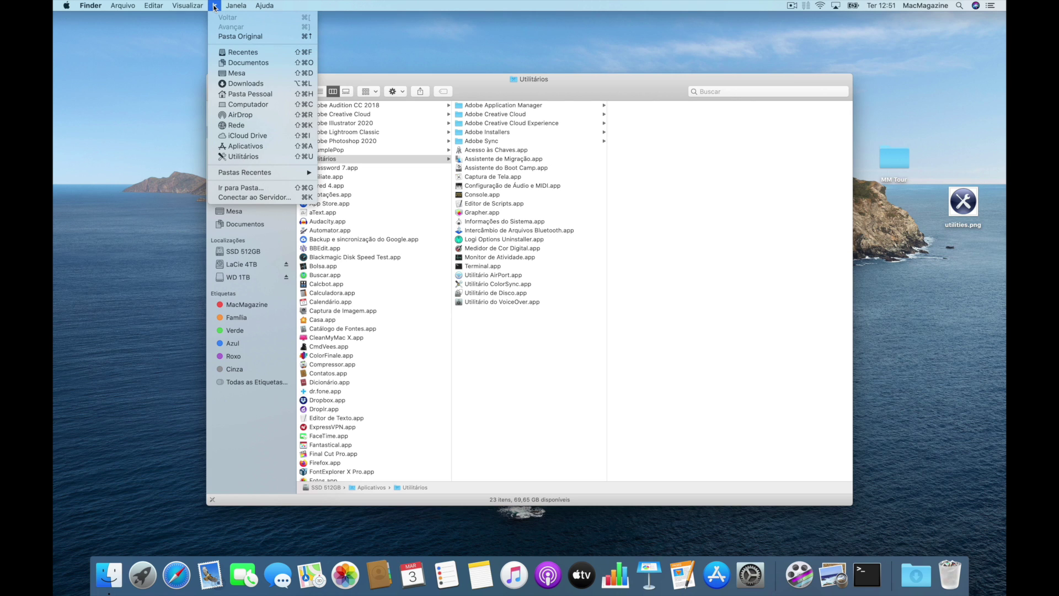
pyautogui.press('alt')
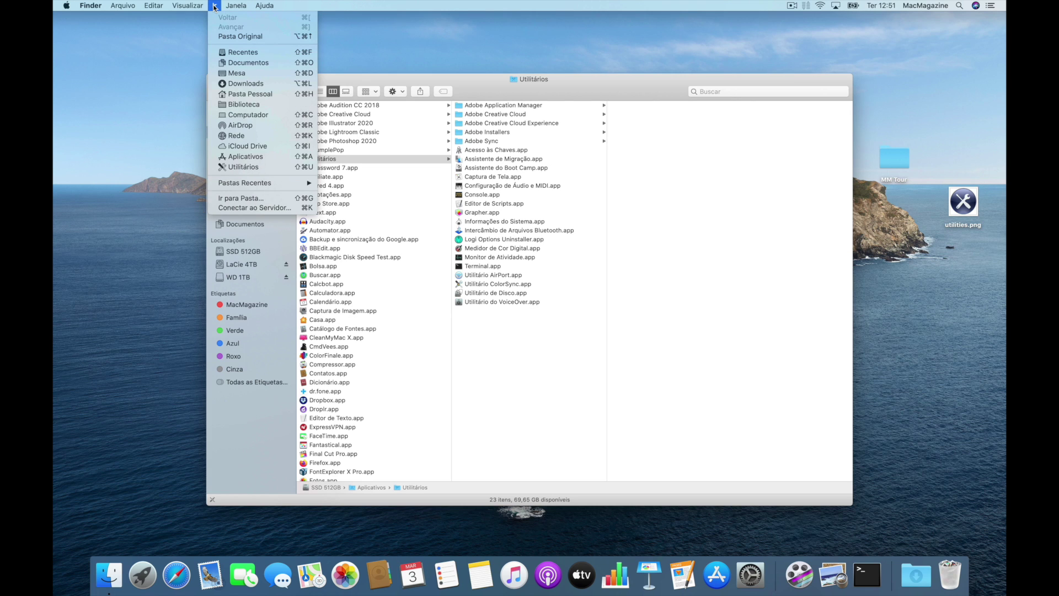
pyautogui.click(267, 104)
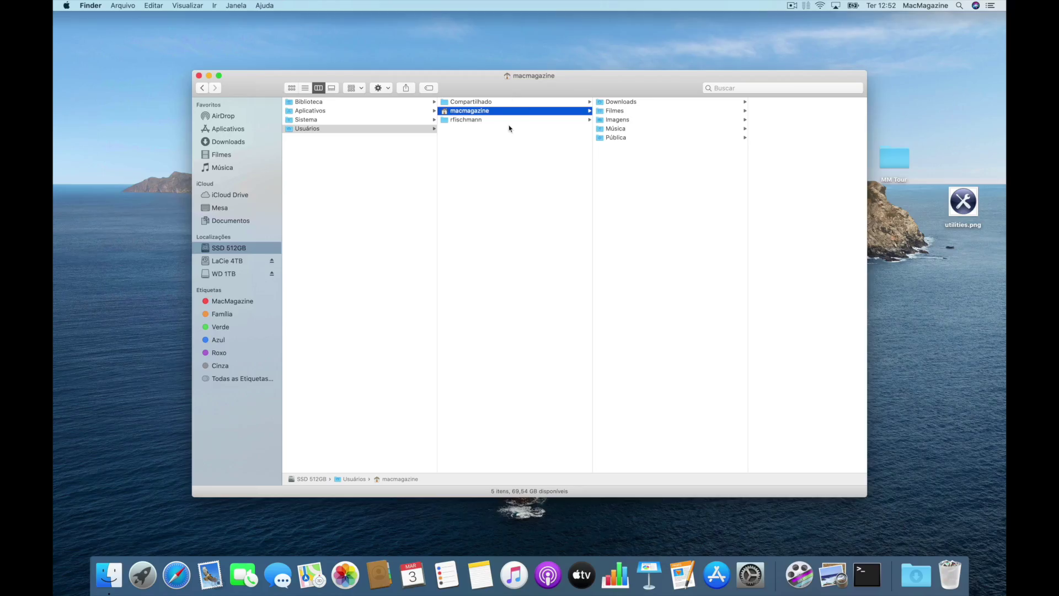
# Turn on Mostrar a Pasta Biblioteca in the view options of the macmagazine home folder.
pyautogui.click(185, 5)
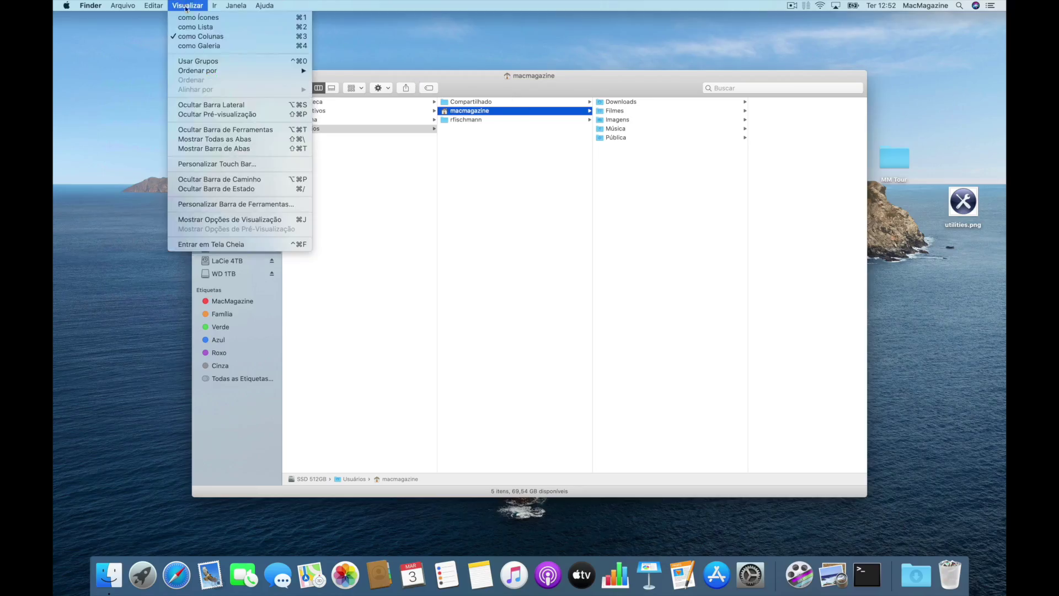
pyautogui.click(257, 220)
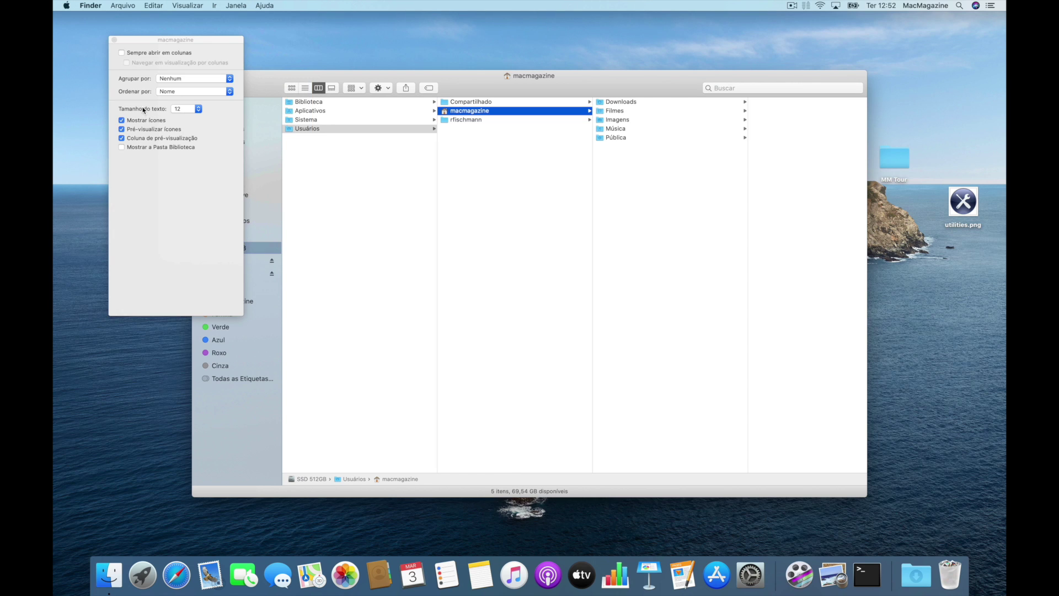
pyautogui.click(164, 149)
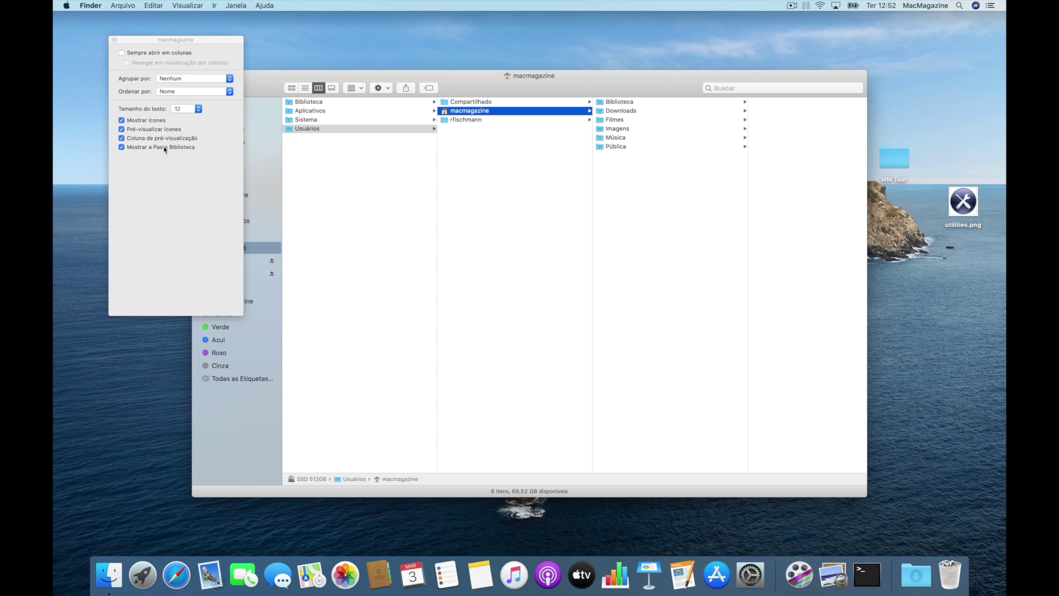